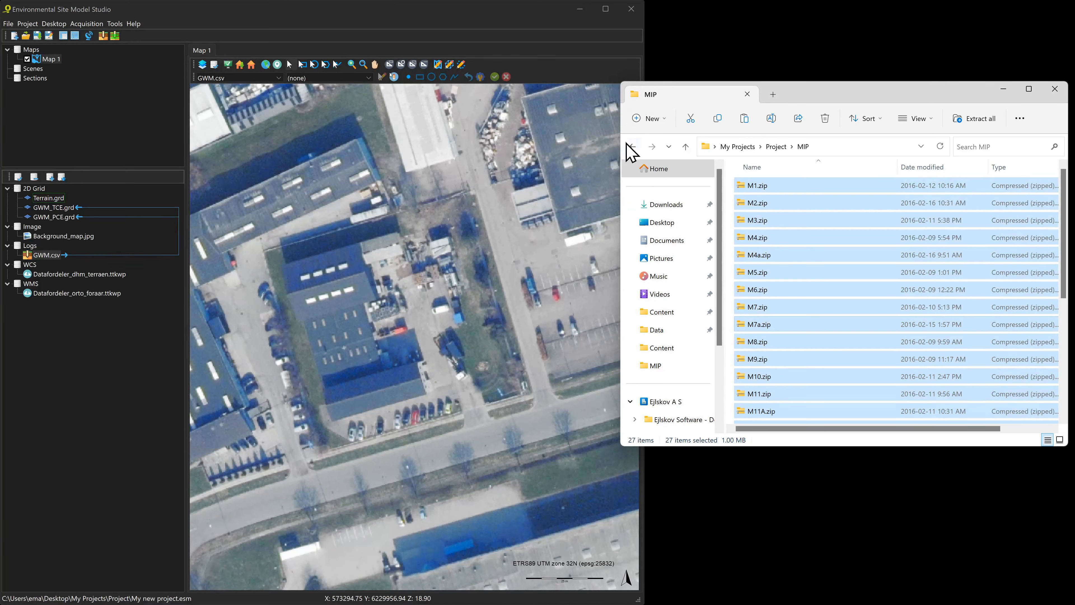
# From the Project folder, add the MIP folder under the Logs node of the Studio layer tree
pyautogui.click(632, 146)
pyautogui.moveTo(763, 360); pyautogui.dragTo(423, 368)
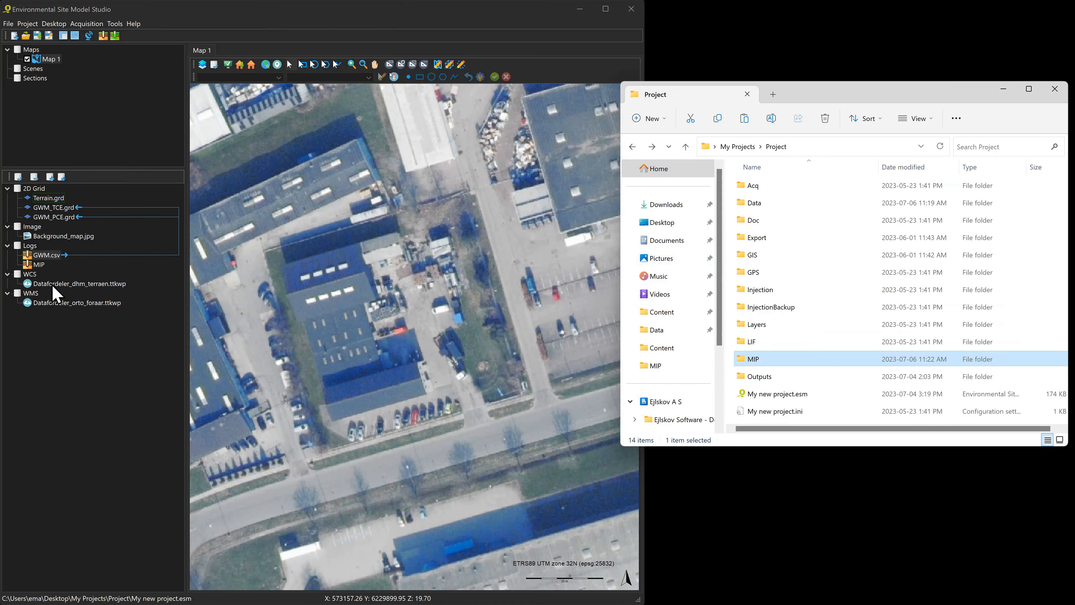
# Select the new MIP layer, then open Mip_Bor.csv from the MIP folder in Excel
pyautogui.click(42, 266)
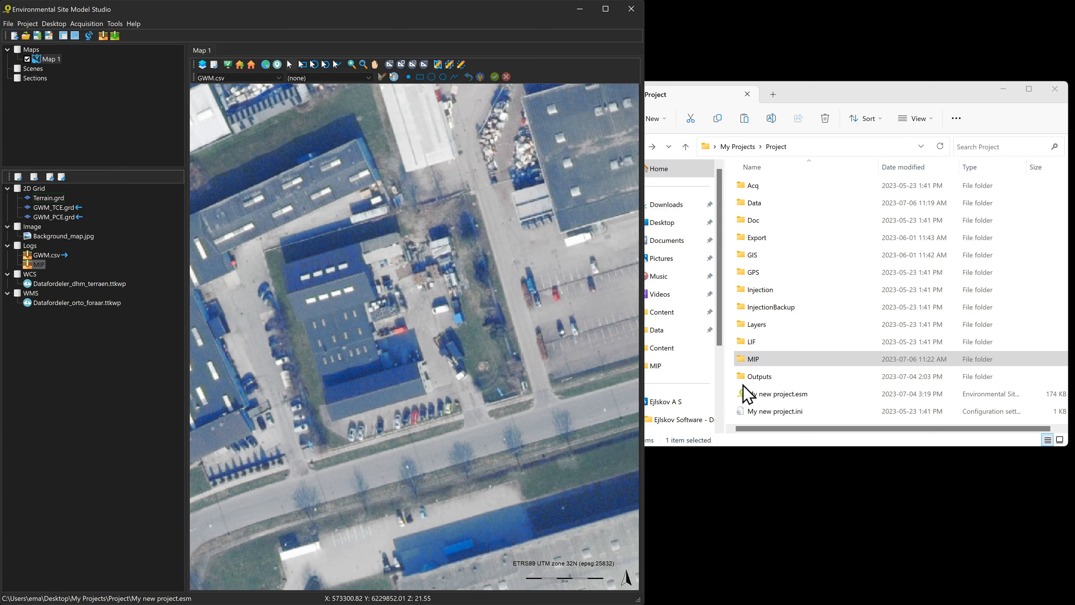
pyautogui.click(769, 360)
pyautogui.doubleClick(768, 359)
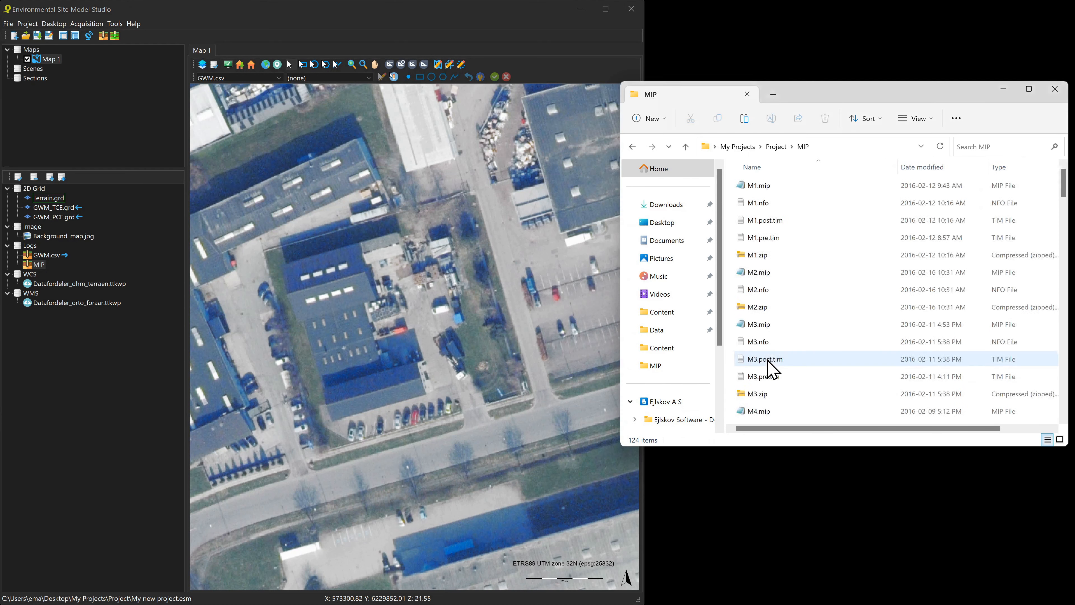
pyautogui.scroll(-20, 767, 363)
pyautogui.click(776, 415)
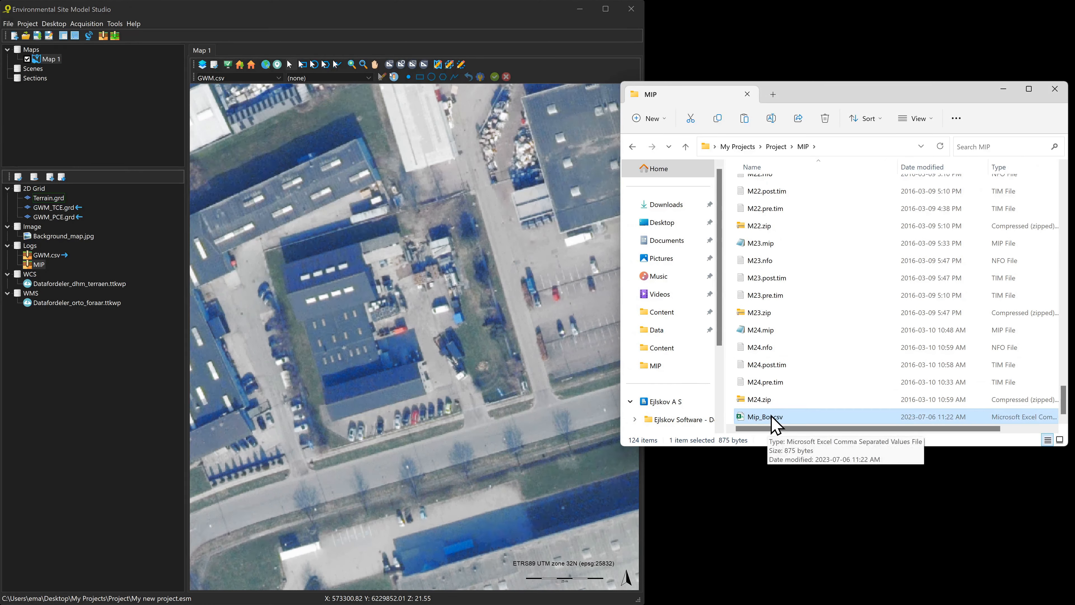
pyautogui.doubleClick(771, 417)
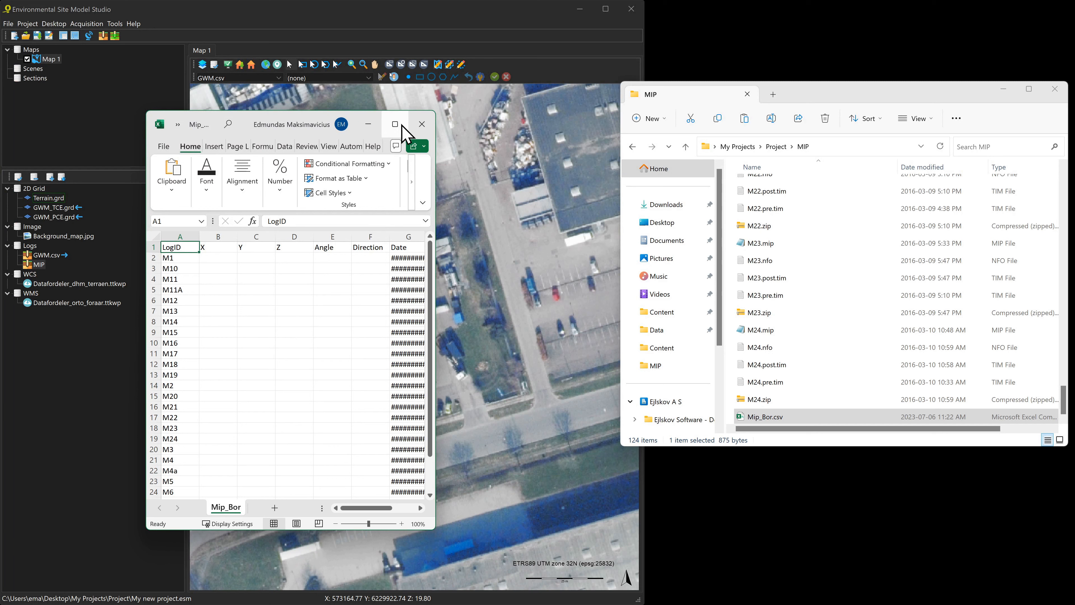
# Close the Mip_Bor.csv workbook and return Explorer to the Project folder
pyautogui.click(422, 124)
pyautogui.click(632, 146)
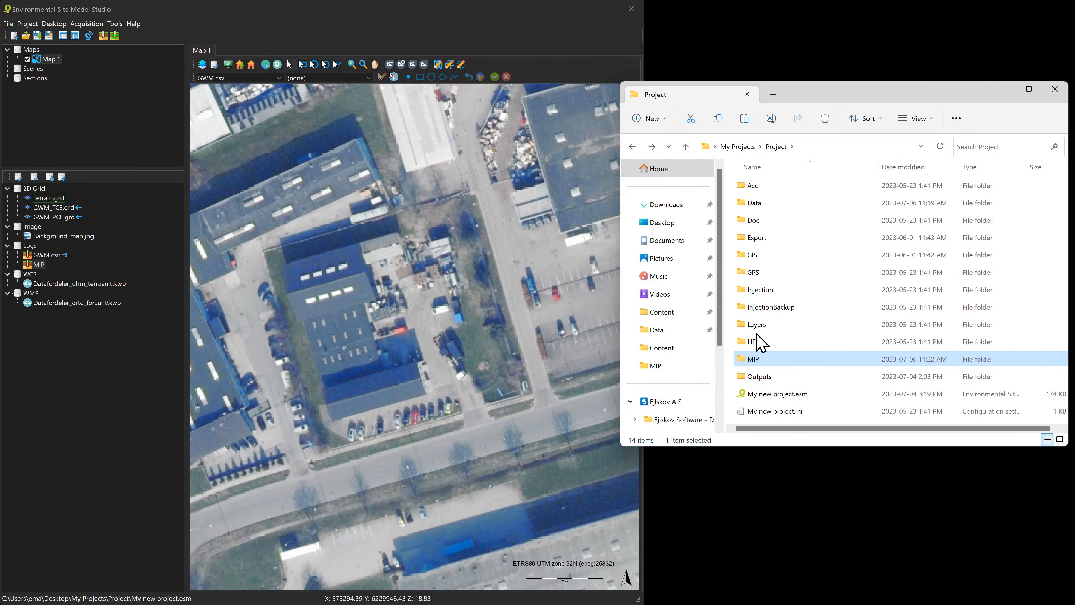
# Create a new Excel worksheet named Cords in the Data folder and open it
pyautogui.doubleClick(767, 204)
pyautogui.rightClick(786, 281)
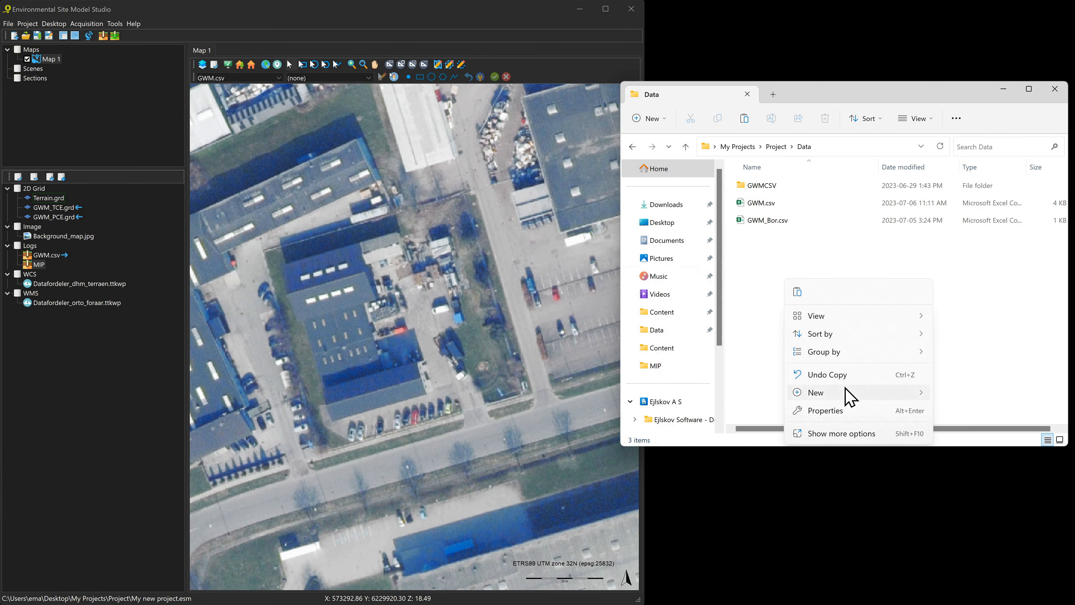
pyautogui.moveTo(851, 396)
pyautogui.click(694, 373)
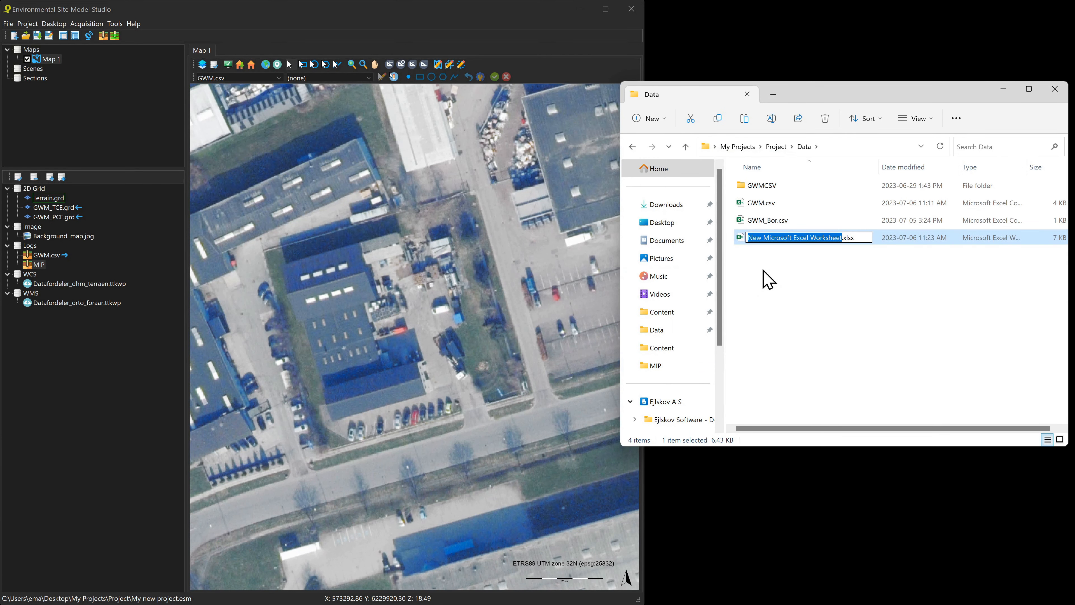
pyautogui.write('Cords')
pyautogui.press('Return')
pyautogui.press('Return')
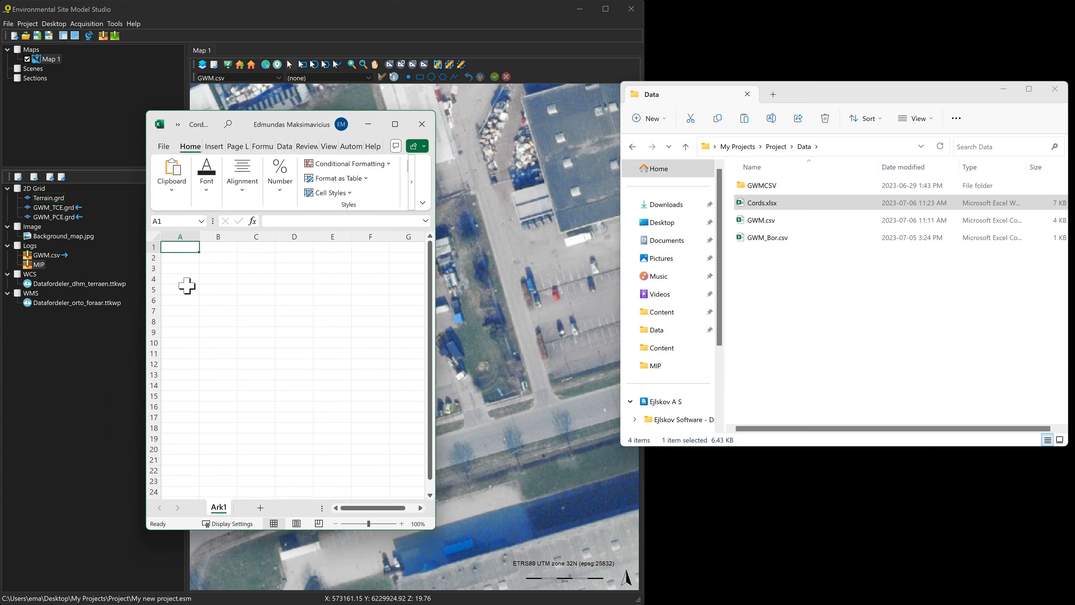
# Enter the headers ID, X, Y and Z in cells A1:D1
pyautogui.write('ID')
pyautogui.press('Tab')
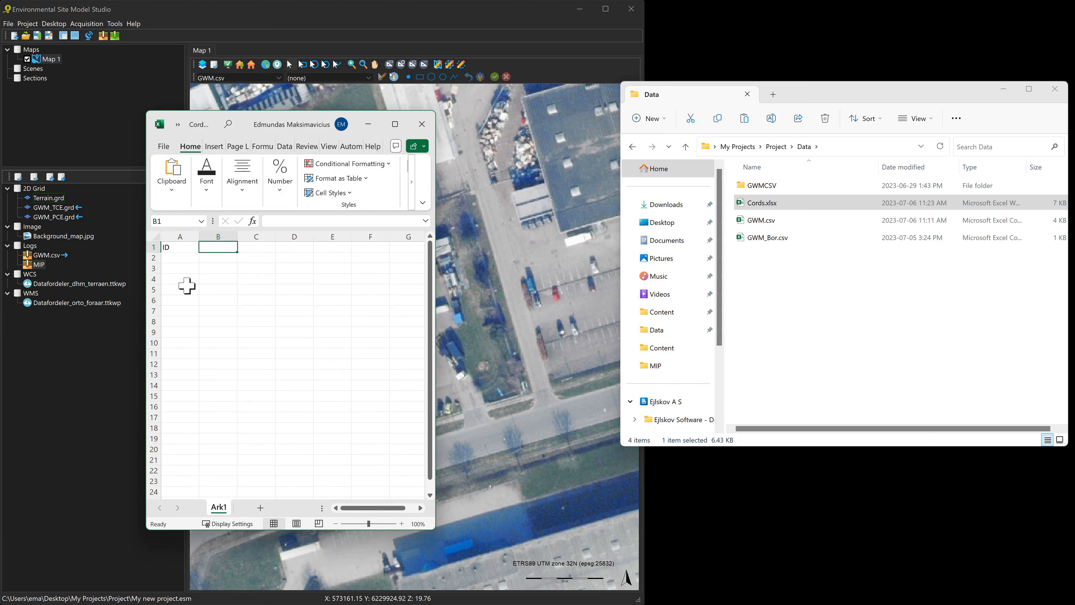
pyautogui.write('X')
pyautogui.press('Tab')
pyautogui.write('Y')
pyautogui.press('Tab')
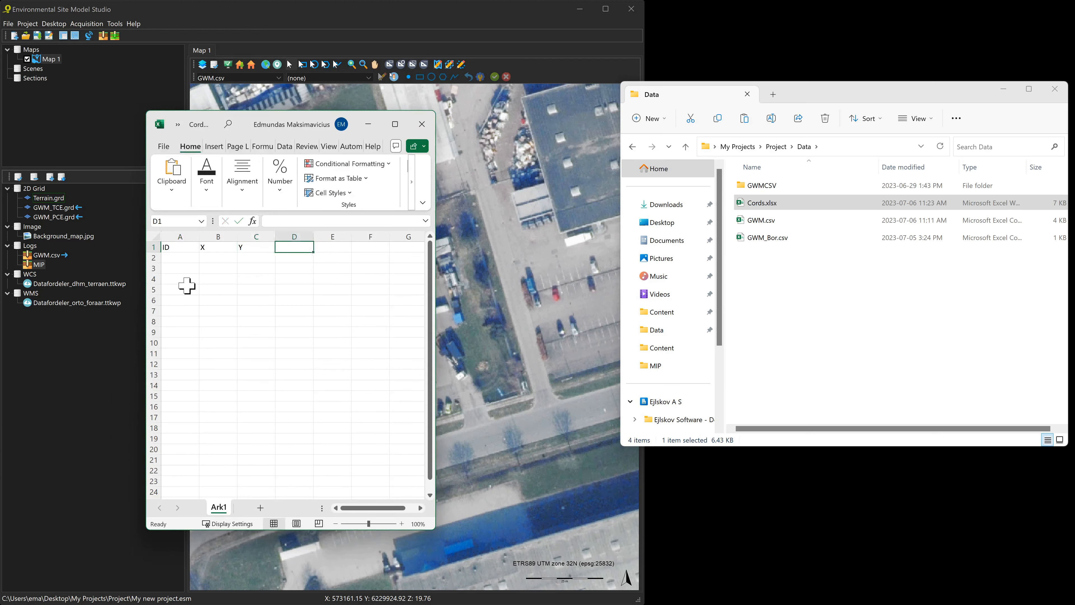
pyautogui.press('Tab')
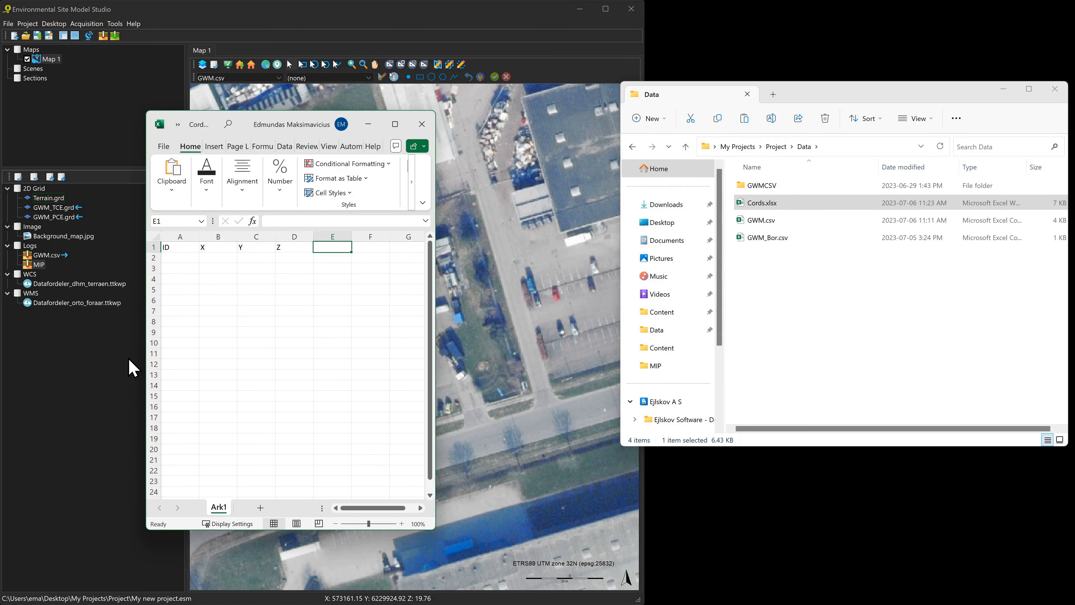
# Copy the M1–M24 coordinate block from the other workbook and paste it into Cords at A2
pyautogui.hotkey('alt', 'Tab')
pyautogui.moveTo(232, 105); pyautogui.dragTo(123, 111)
pyautogui.click(333, 286)
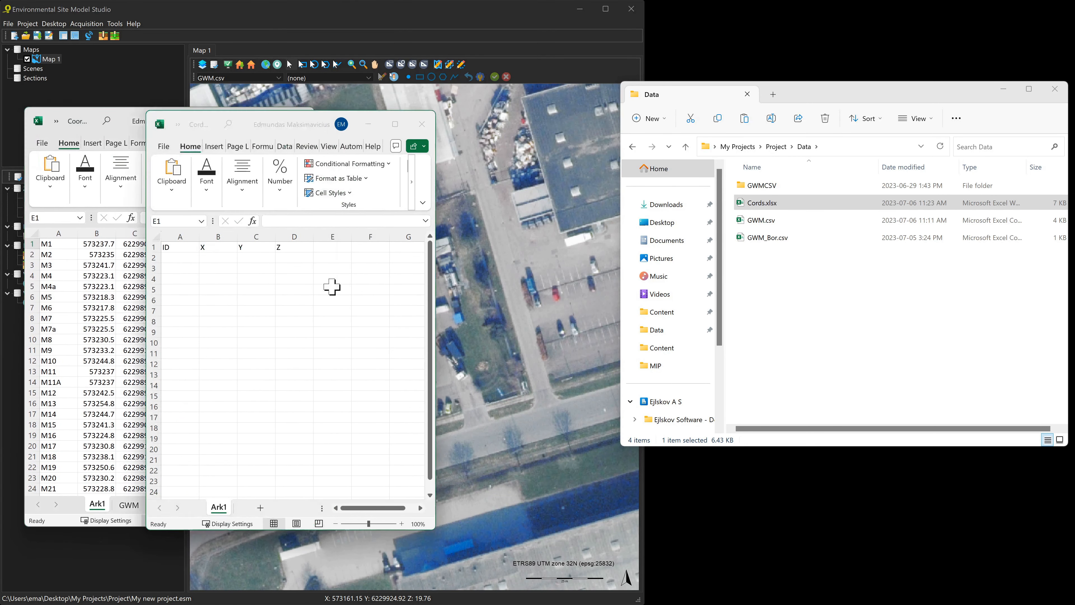
pyautogui.moveTo(243, 114); pyautogui.dragTo(420, 106)
pyautogui.click(54, 244)
pyautogui.hotkey('ctrl', 'shift', 'End')
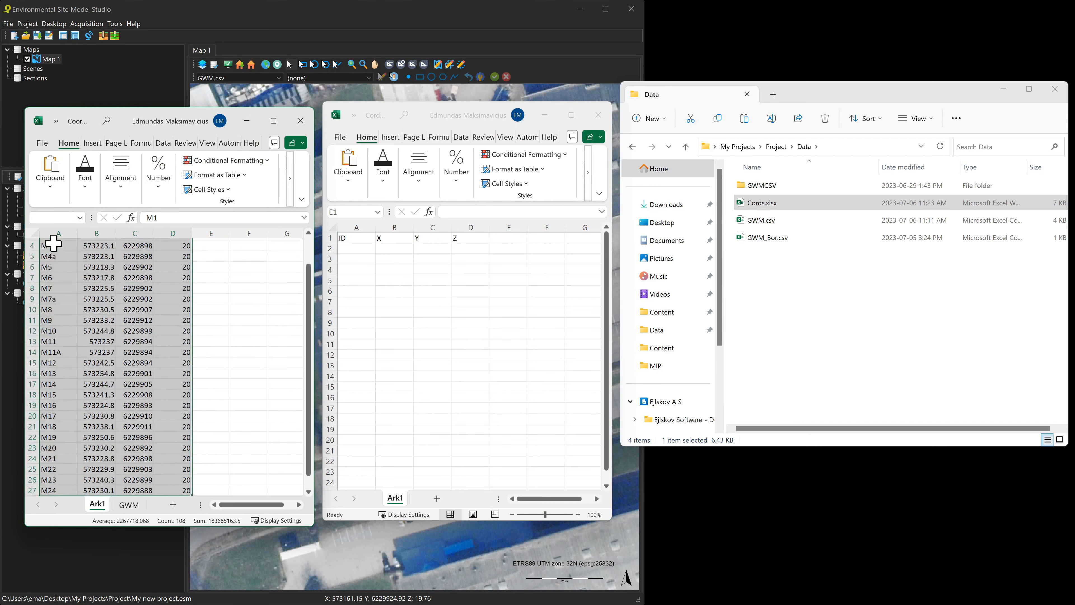
pyautogui.hotkey('ctrl', 'c')
pyautogui.click(343, 251)
pyautogui.hotkey('ctrl', 'v')
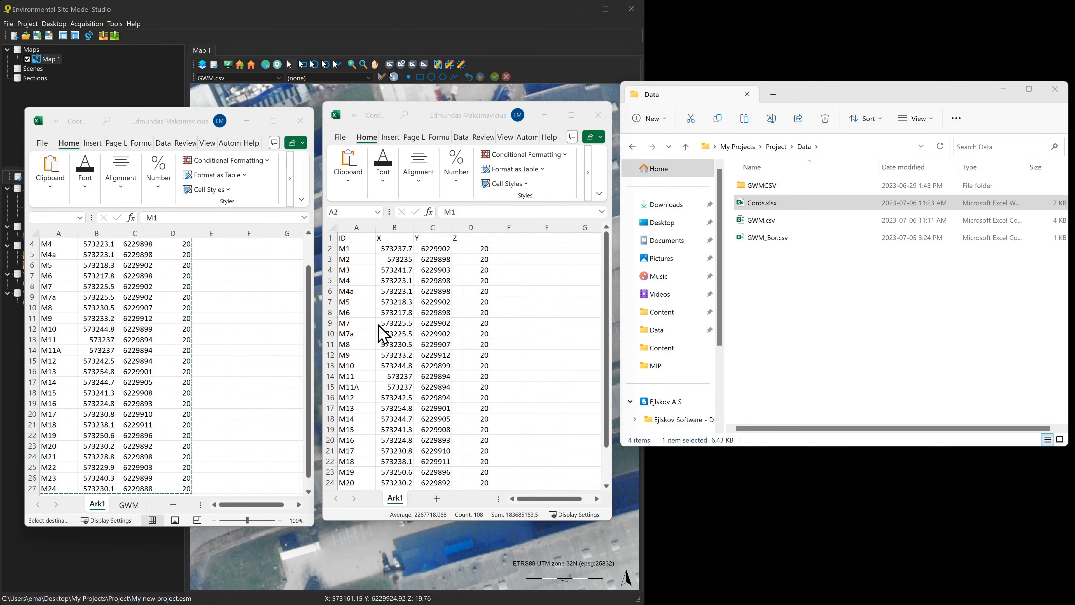
pyautogui.click(246, 121)
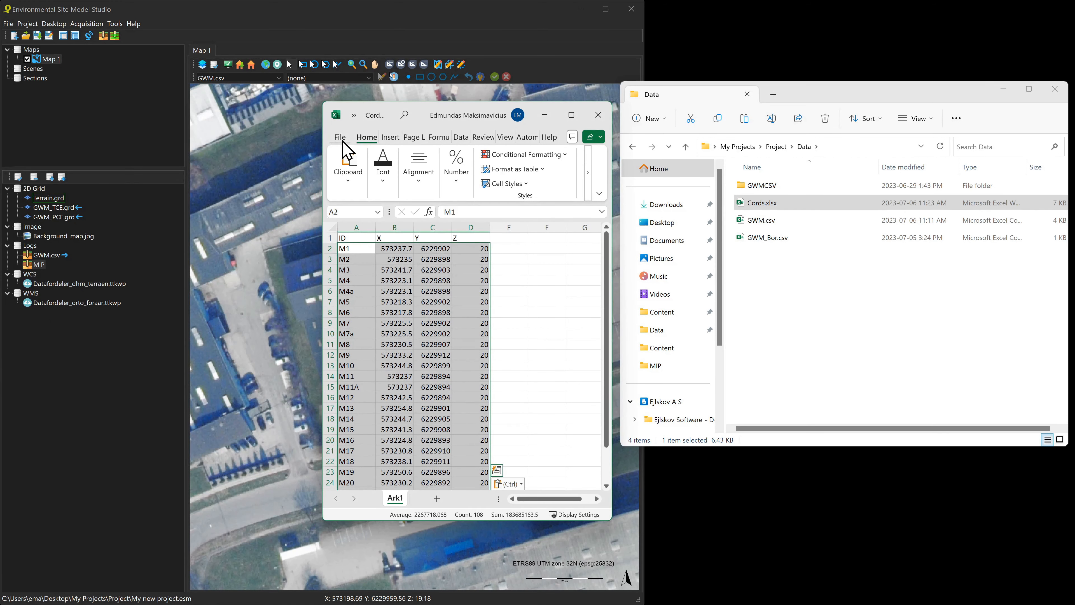
# Save the workbook as Cords.csv in CSV (Comma delimited) format
pyautogui.click(342, 141)
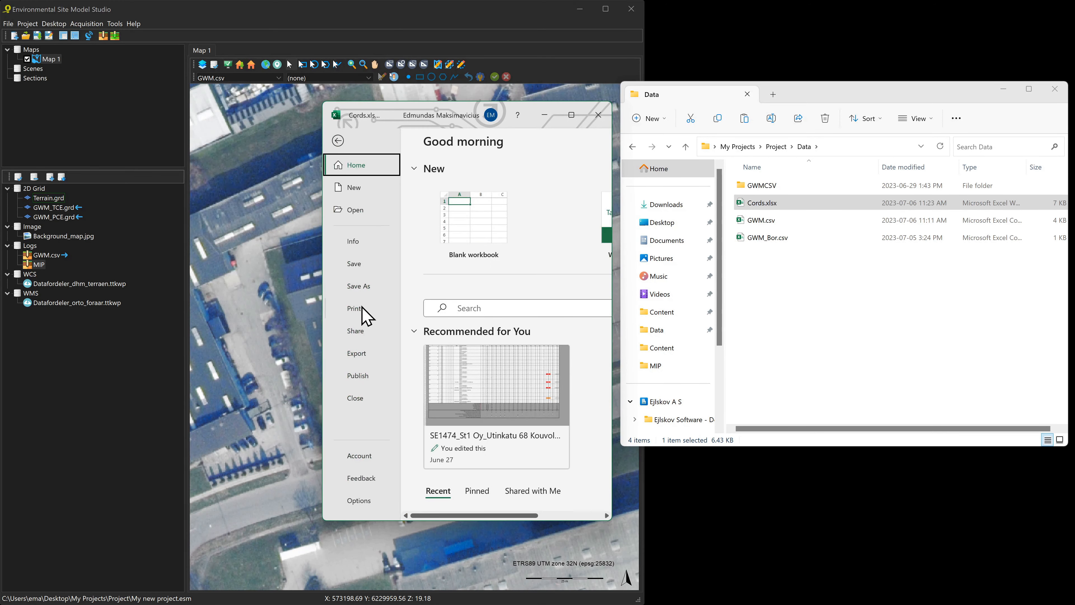
pyautogui.click(367, 291)
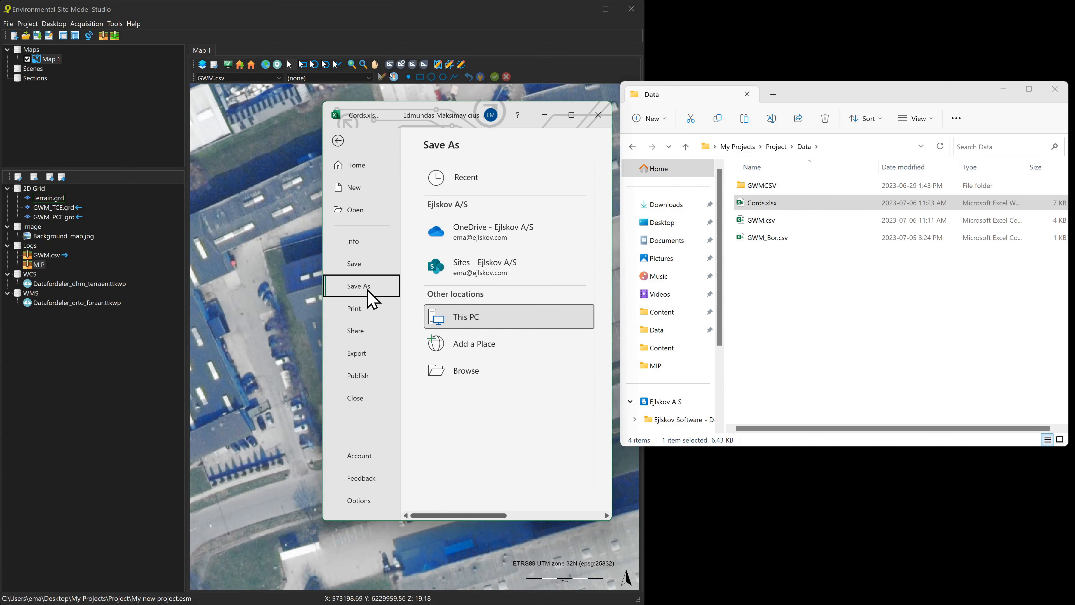
pyautogui.moveTo(611, 298); pyautogui.dragTo(873, 297)
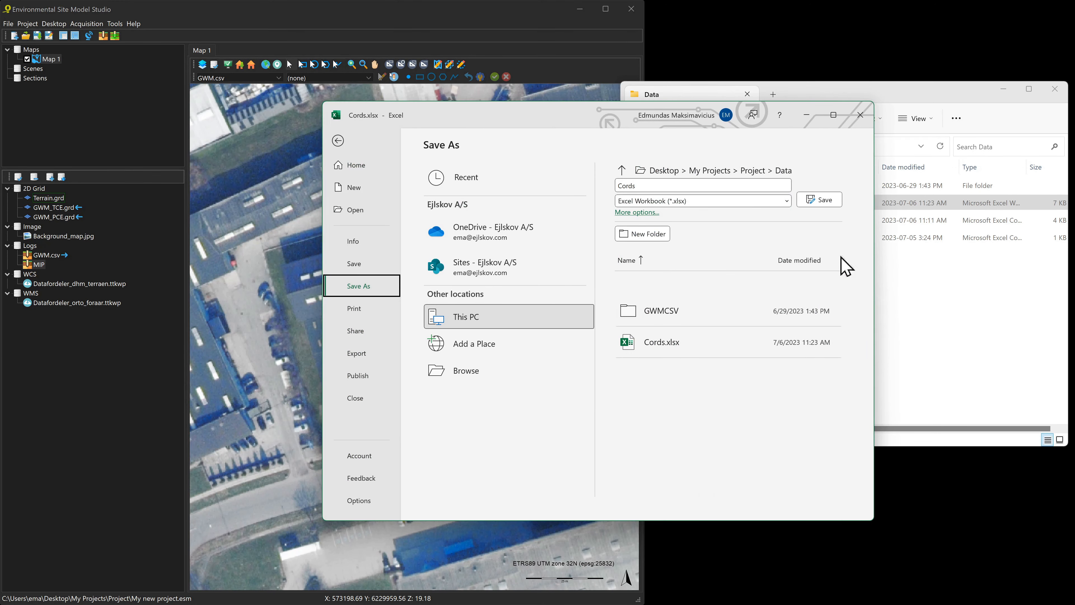
pyautogui.click(786, 201)
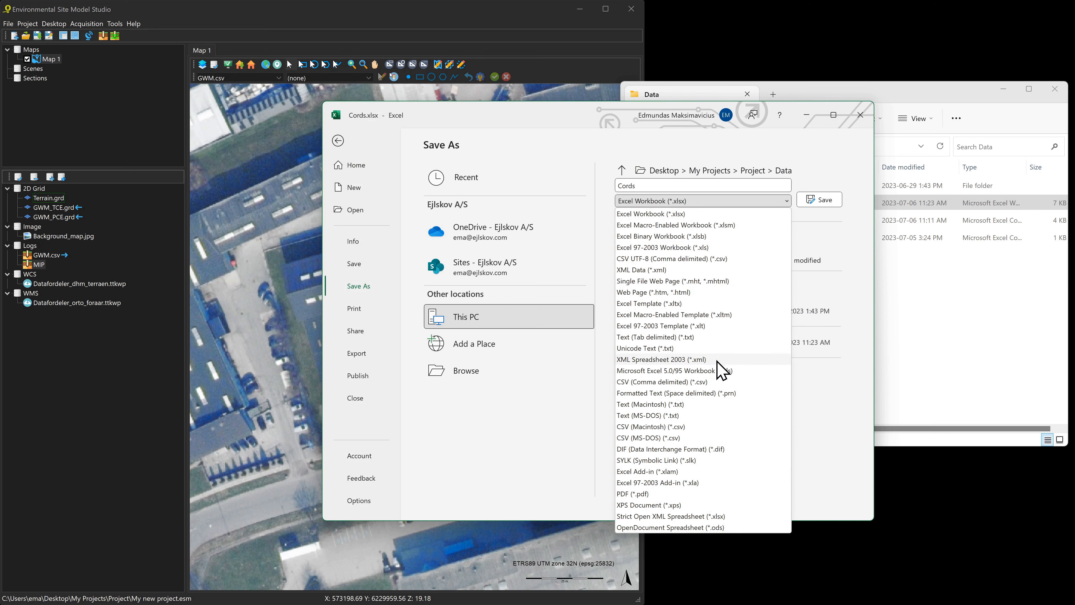
pyautogui.click(710, 381)
pyautogui.click(822, 206)
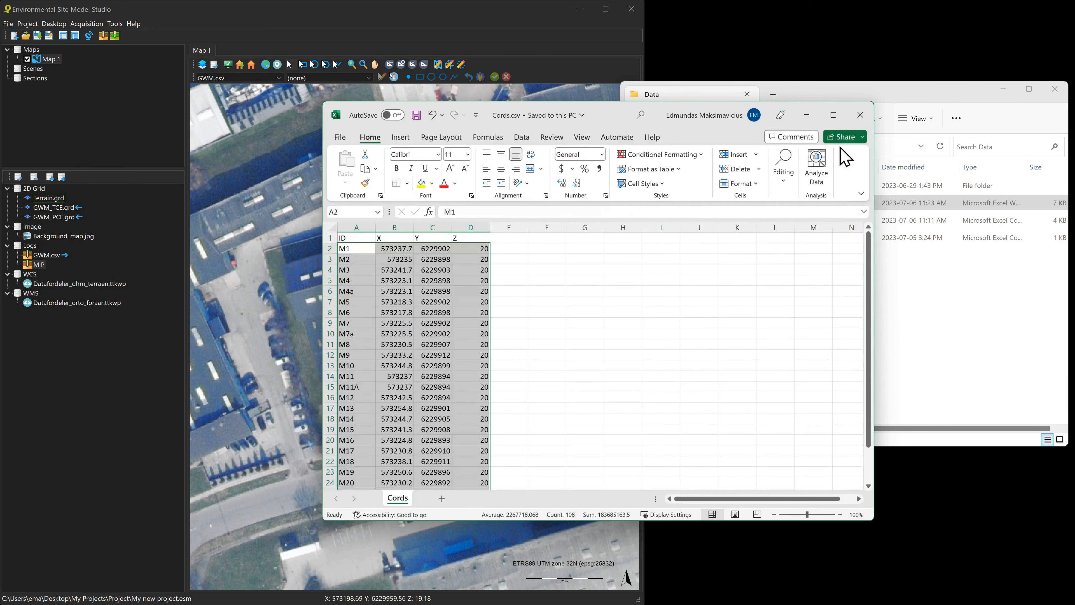
# Close Excel and delete the leftover Cords.xlsx from the Data folder
pyautogui.click(860, 115)
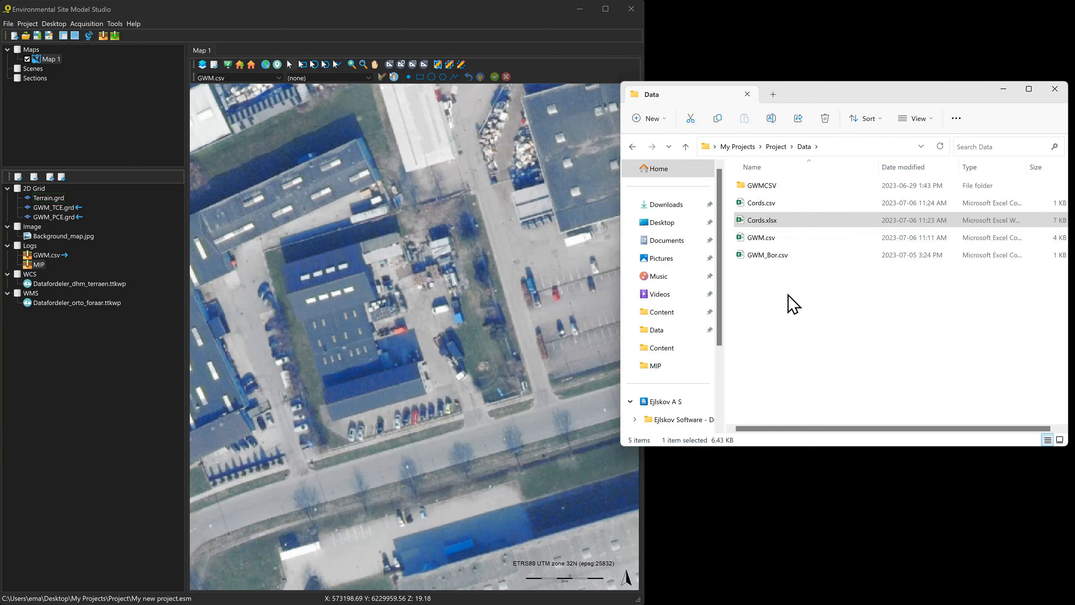
pyautogui.click(785, 230)
pyautogui.press('Delete')
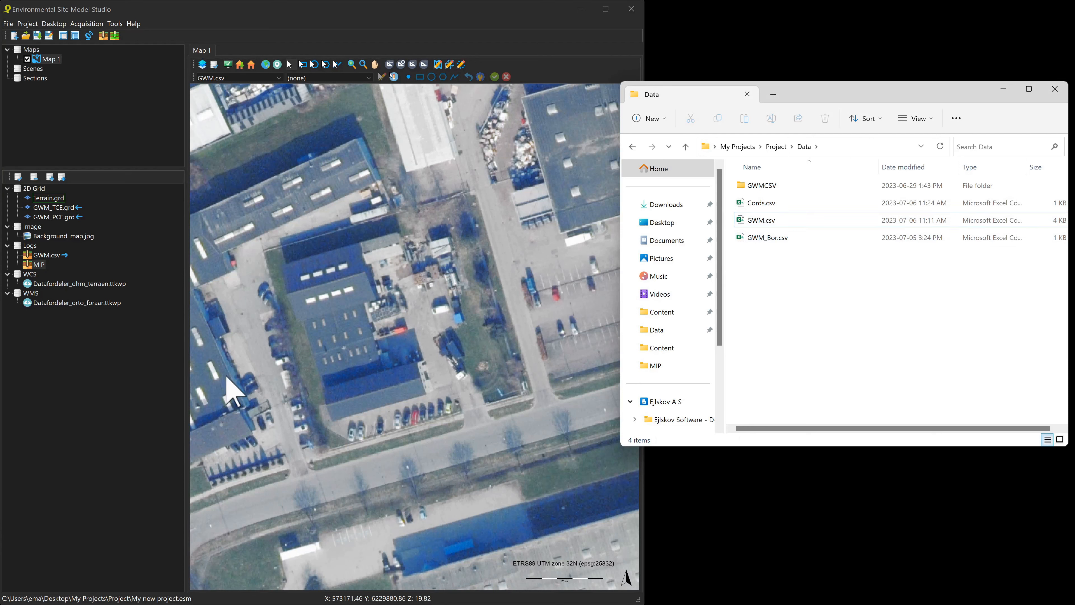
# Open the MIP logs layer's coordinate table through Actions > Coordinates
pyautogui.click(147, 373)
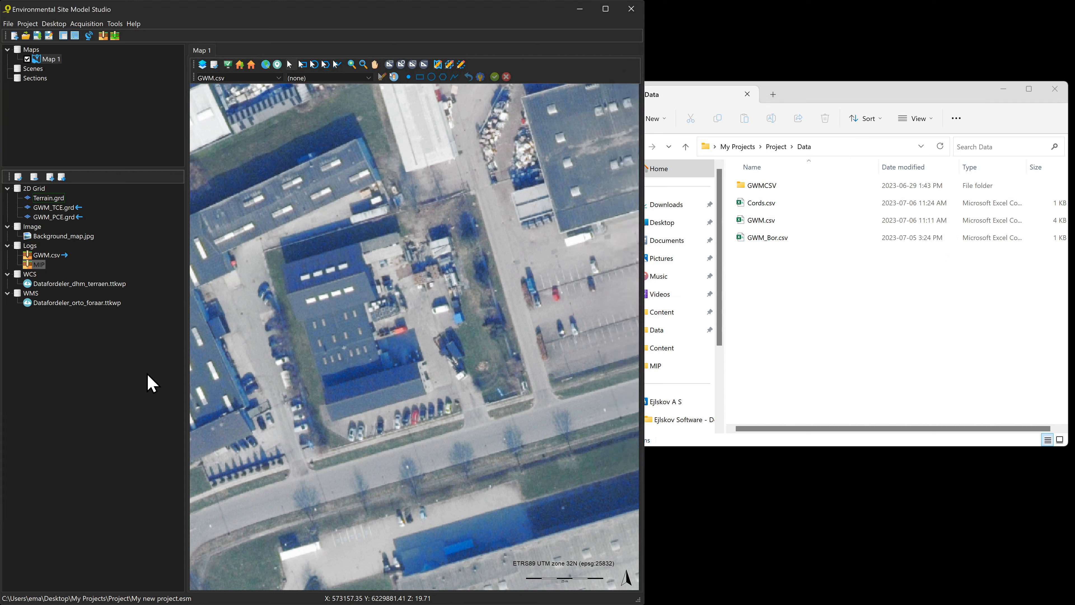
pyautogui.doubleClick(42, 263)
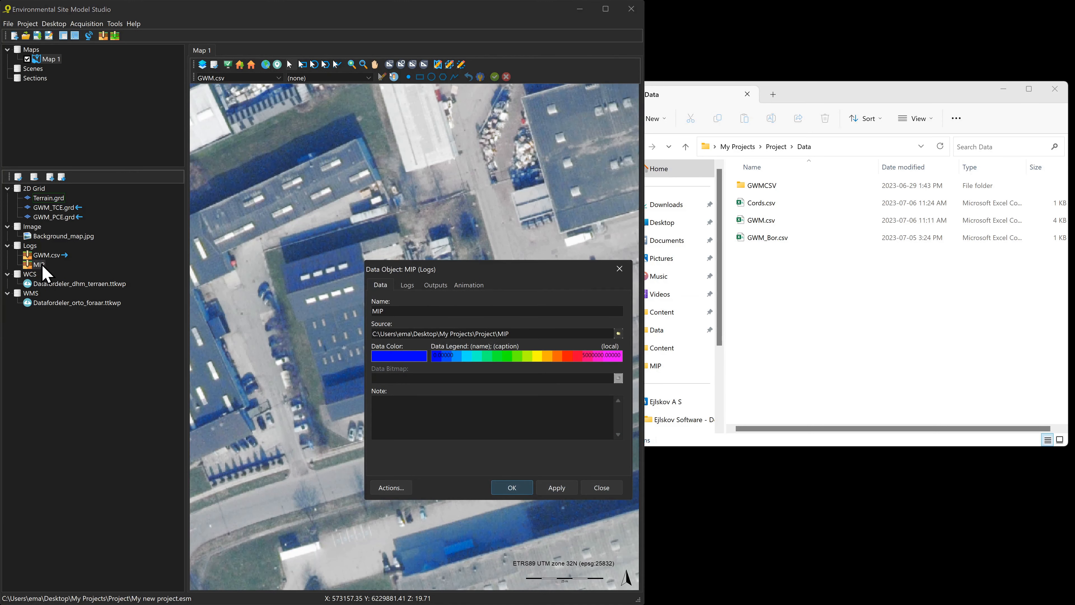
pyautogui.click(397, 491)
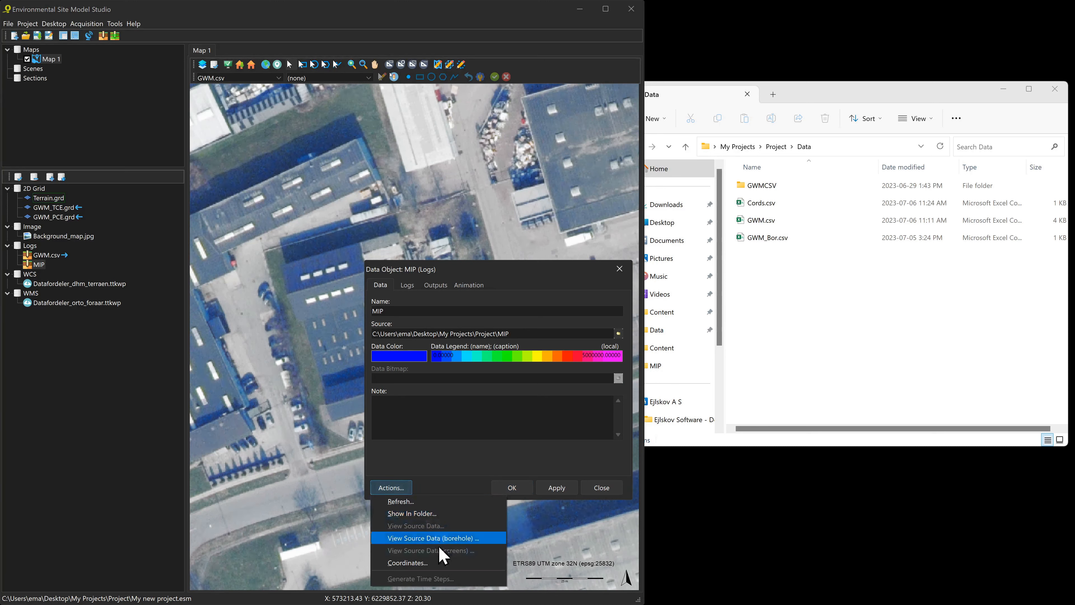
pyautogui.click(420, 562)
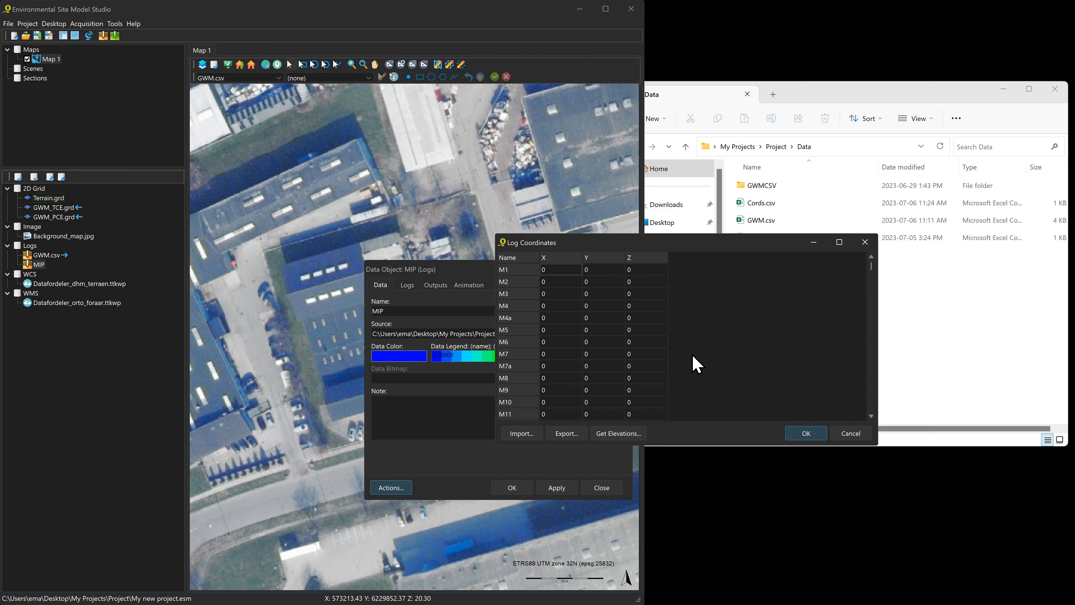
# Import Cords.csv into the table, review the values, and accept them with OK
pyautogui.click(525, 433)
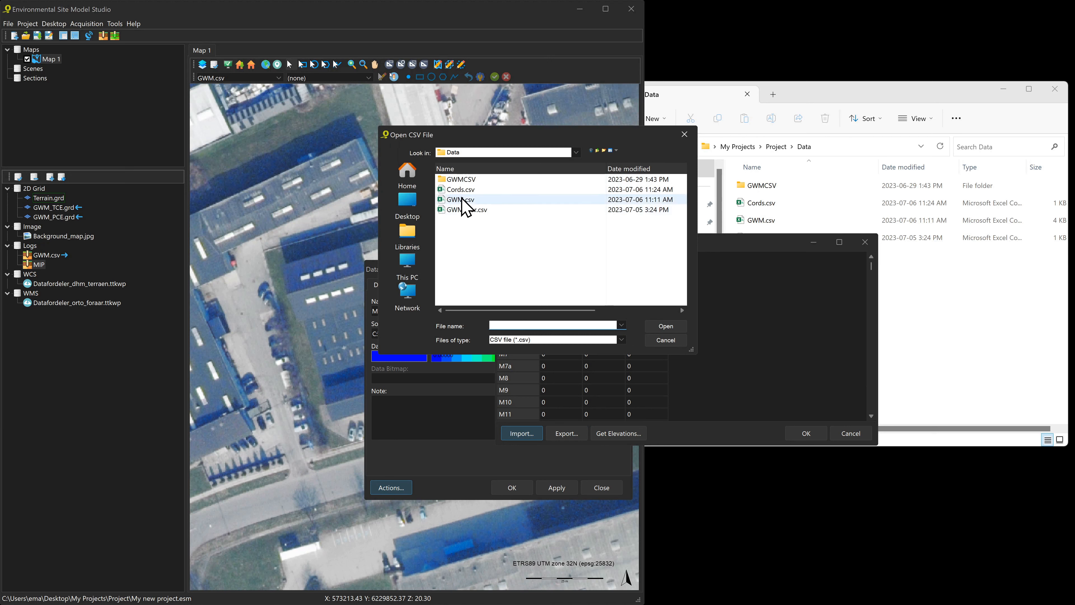
pyautogui.click(461, 189)
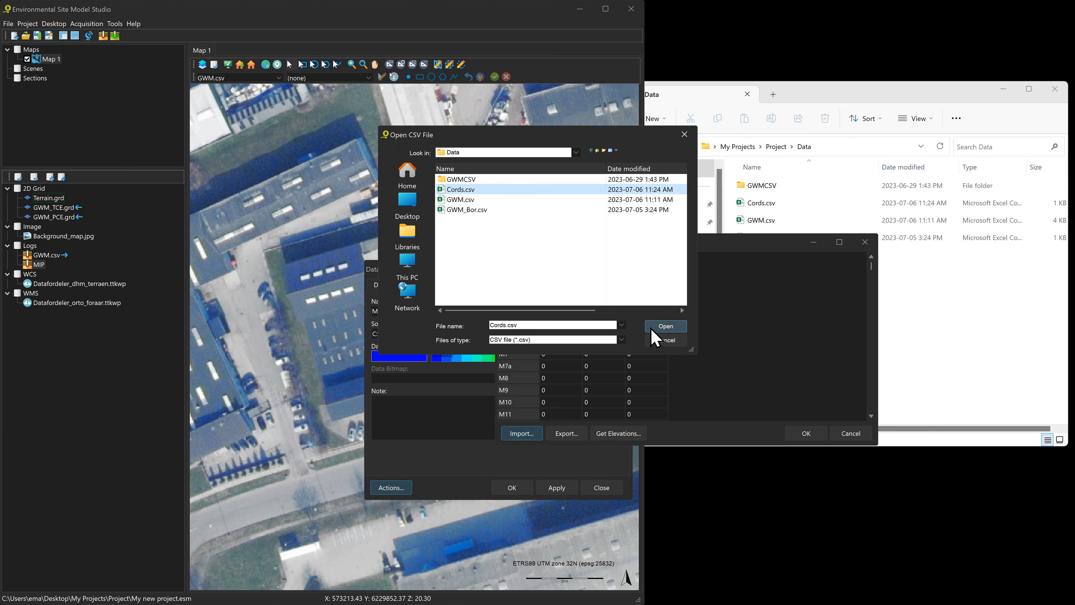
pyautogui.click(666, 326)
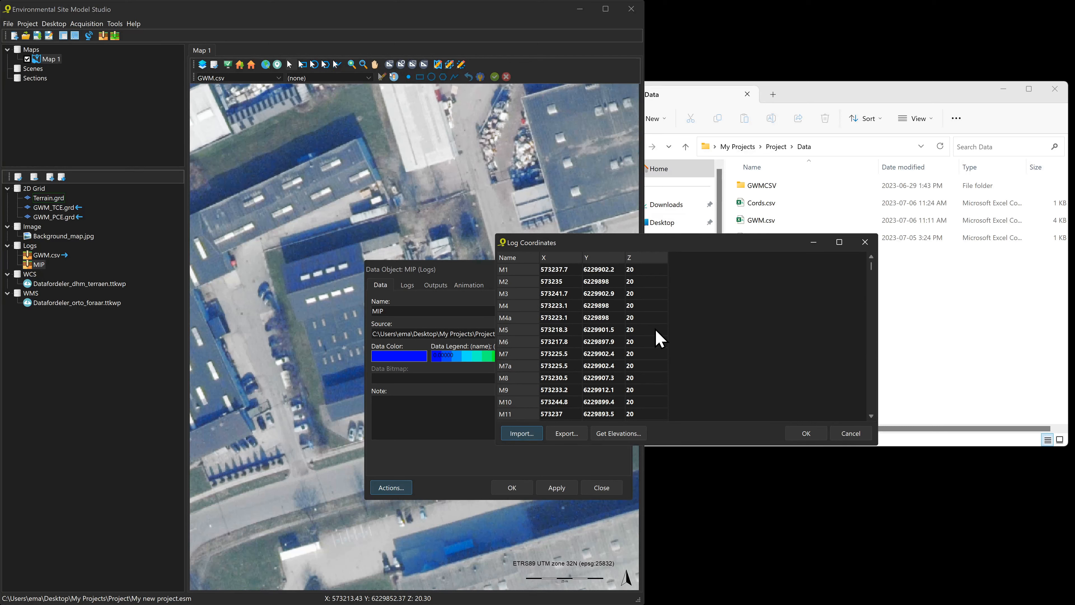
pyautogui.click(650, 340)
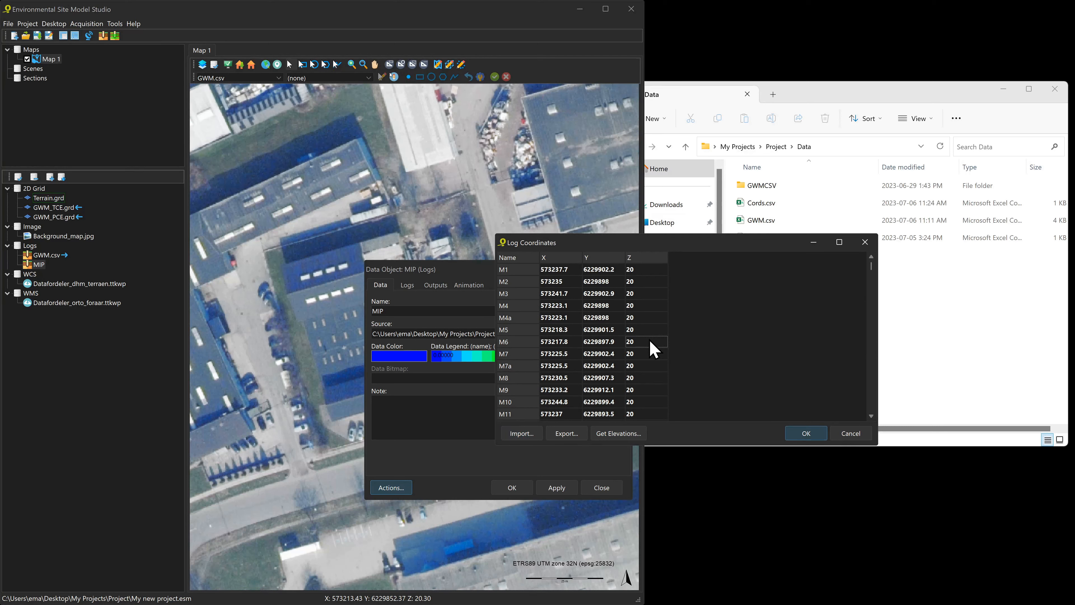
pyautogui.scroll(-2, 649, 340)
pyautogui.click(806, 432)
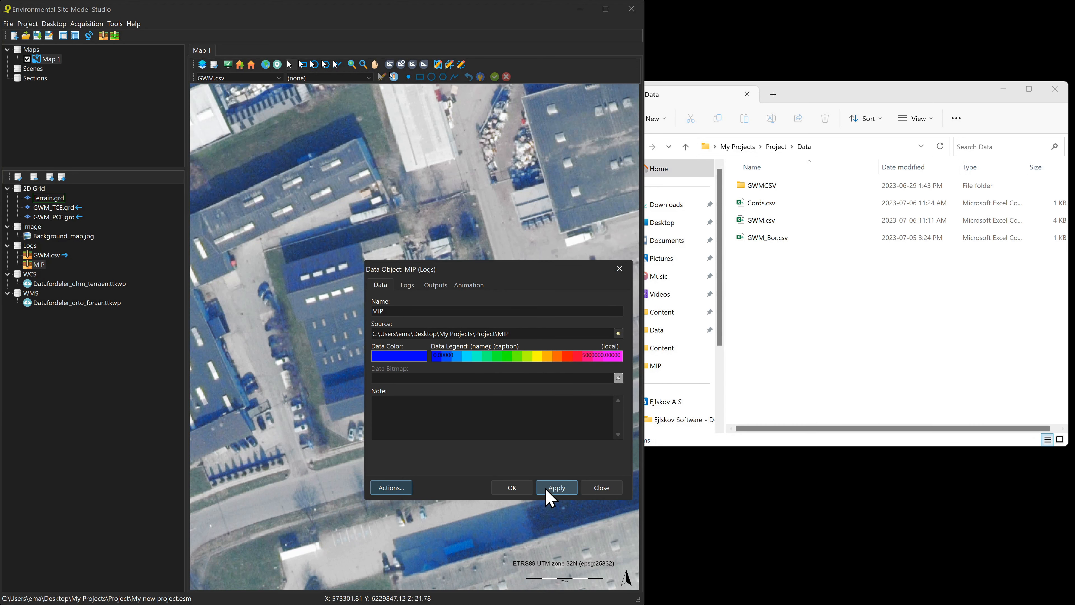
# Apply the MIP changes, refresh the MIP data object, and select point M1 on the map
pyautogui.click(513, 488)
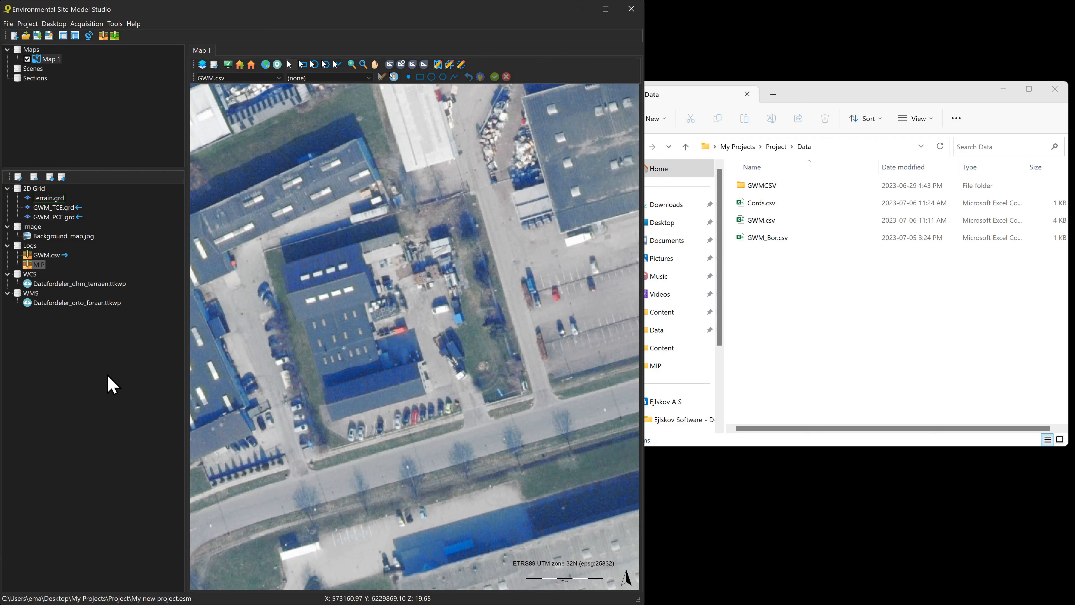
pyautogui.rightClick(40, 265)
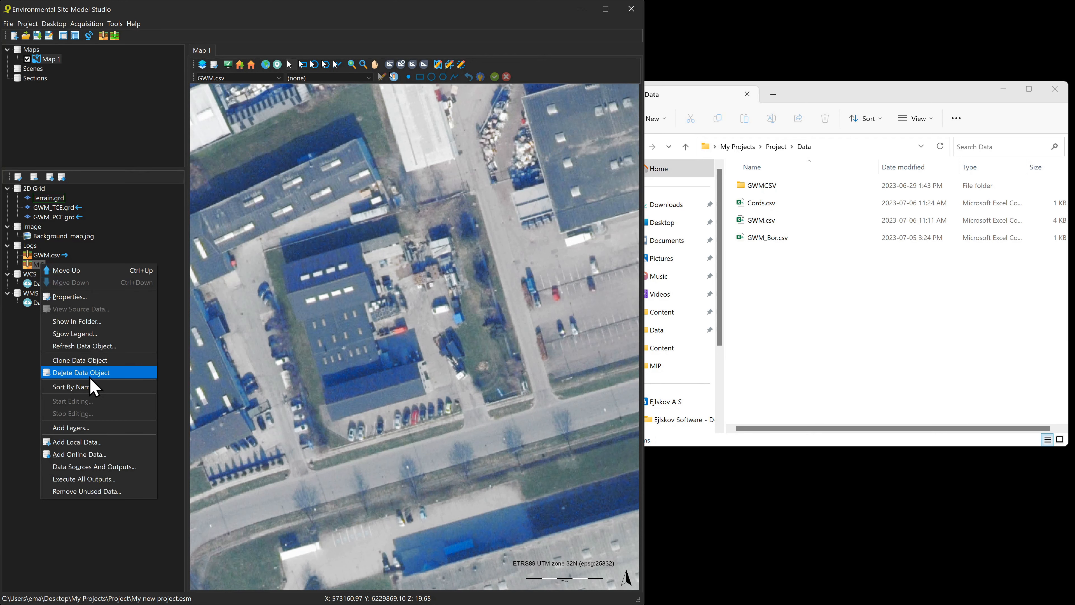
pyautogui.click(97, 346)
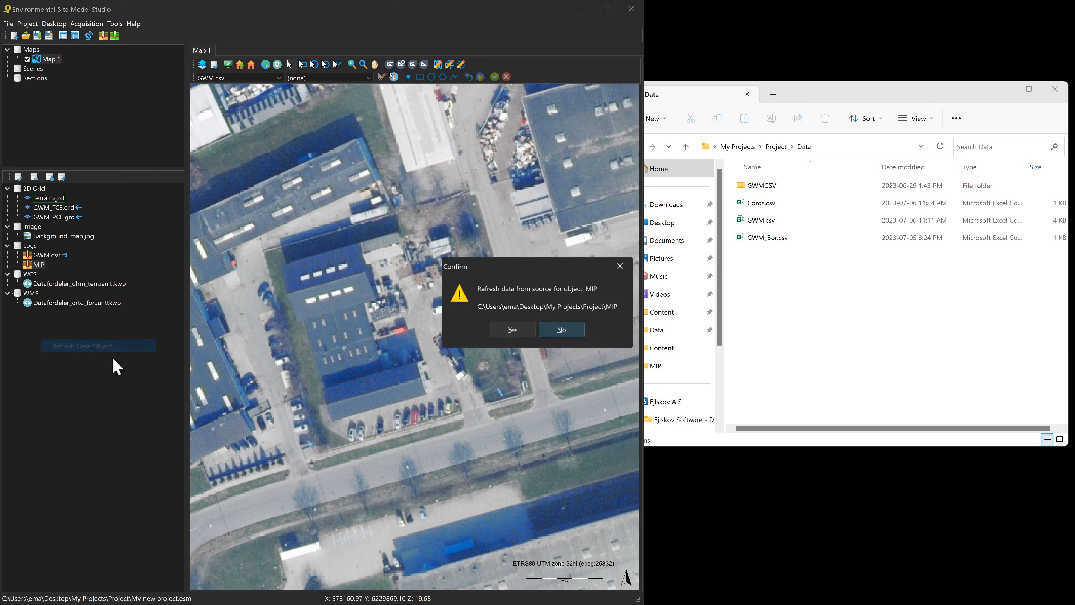
pyautogui.click(511, 331)
pyautogui.click(439, 309)
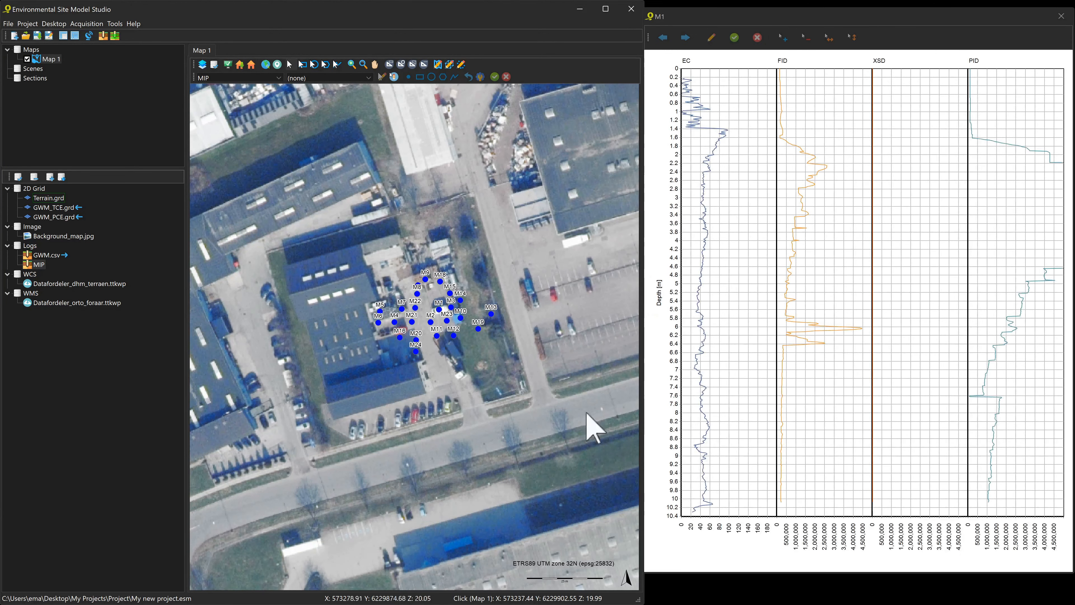
pyautogui.click(663, 534)
pyautogui.press('Right')
pyautogui.press('Right')
pyautogui.press('Right')
pyautogui.press('Right')
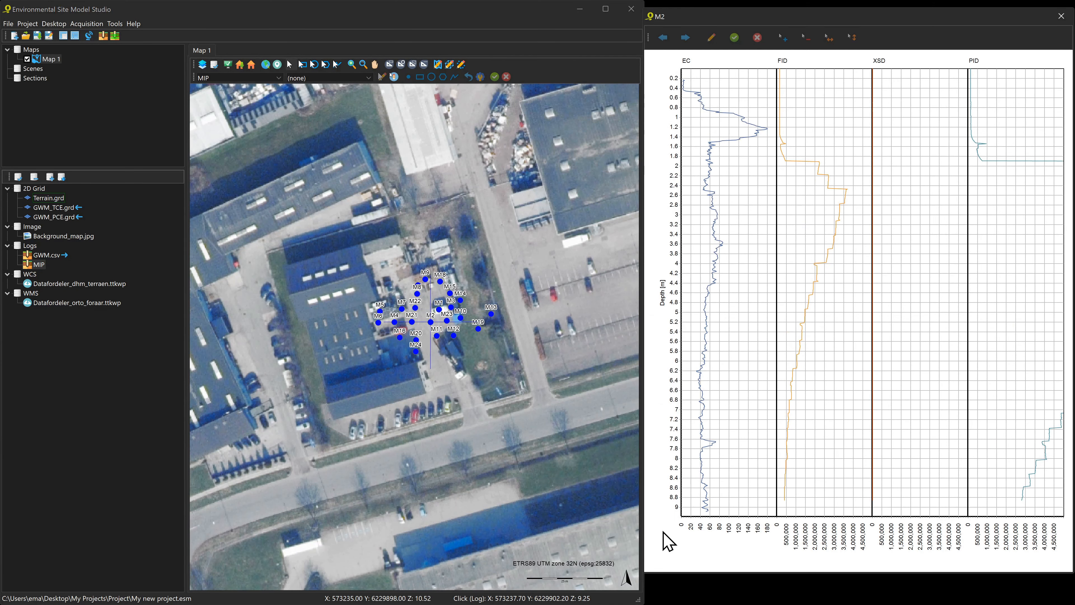
pyautogui.press('Right')
pyautogui.press('Right')
pyautogui.press('Right')
pyautogui.press('Right')
pyautogui.press('Right')
pyautogui.press('Right')
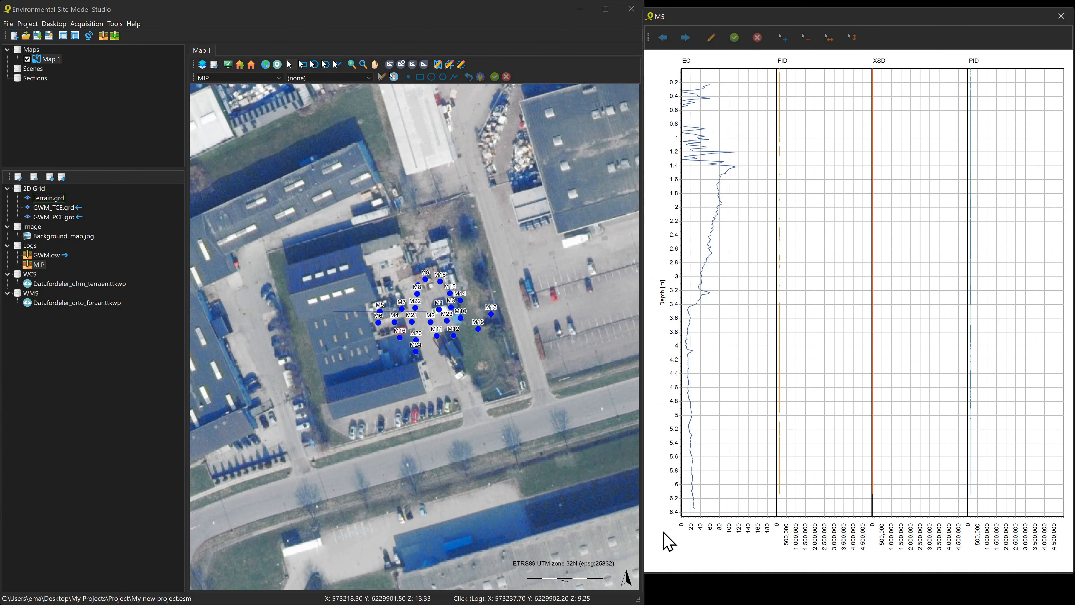
pyautogui.press('Right')
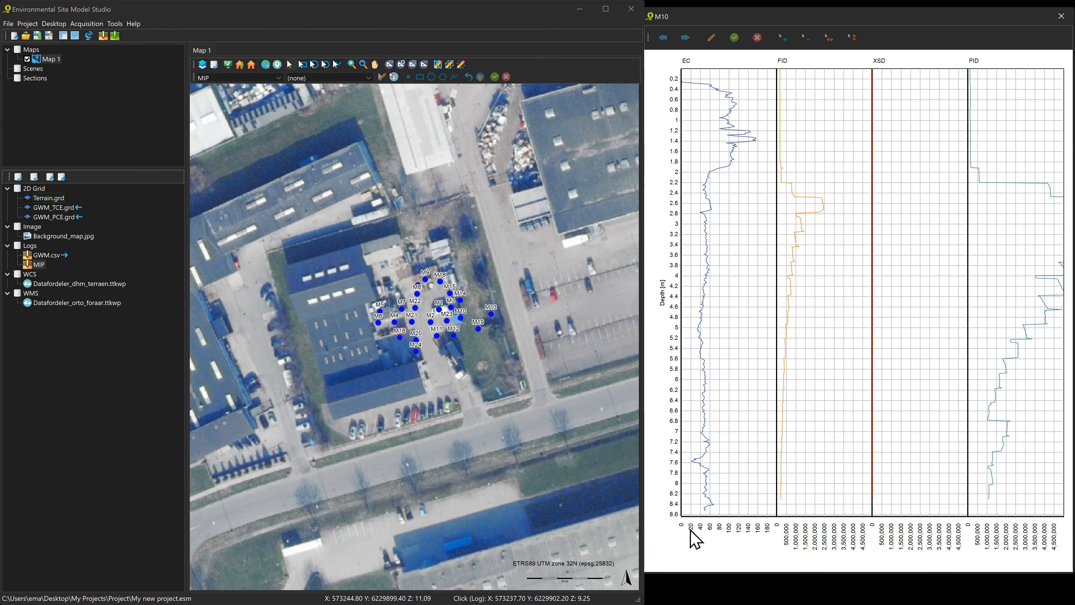
pyautogui.click(1060, 17)
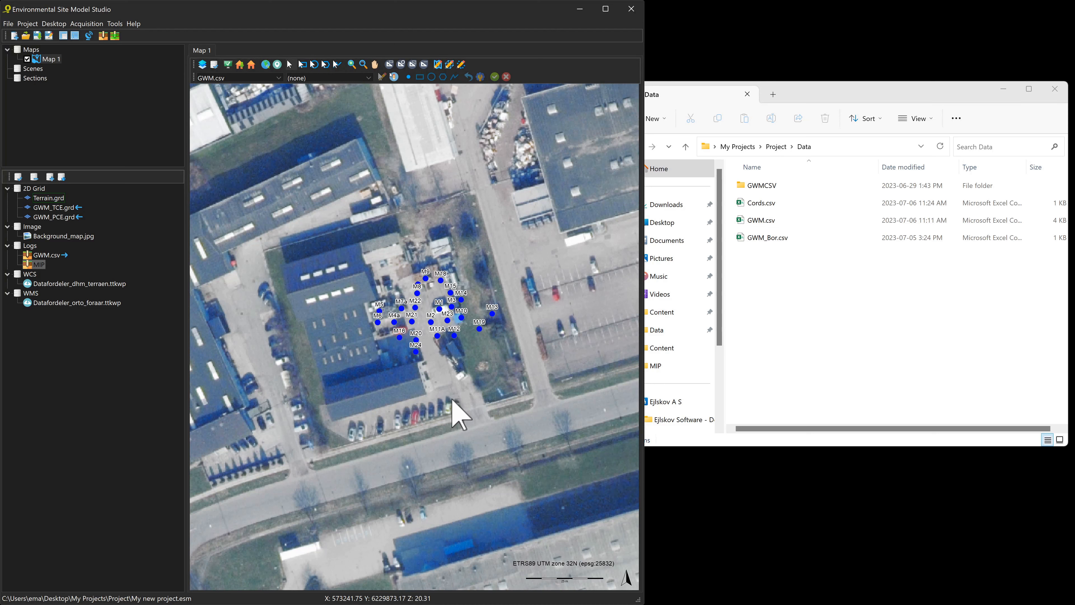
# Open Cords.csv from the Data folder beside the GWM workbook
pyautogui.click(811, 281)
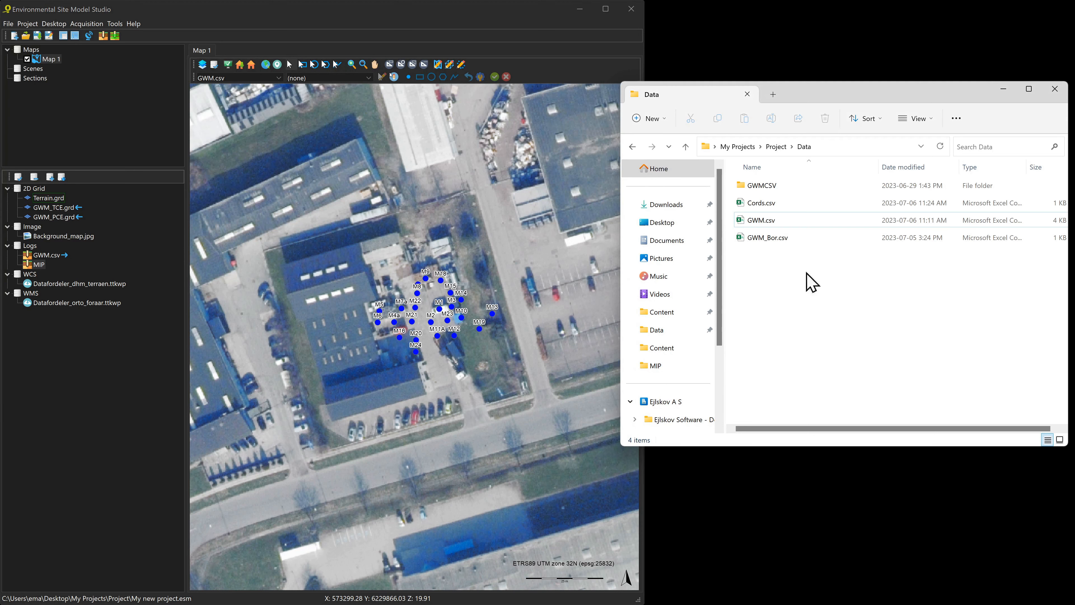
pyautogui.click(765, 206)
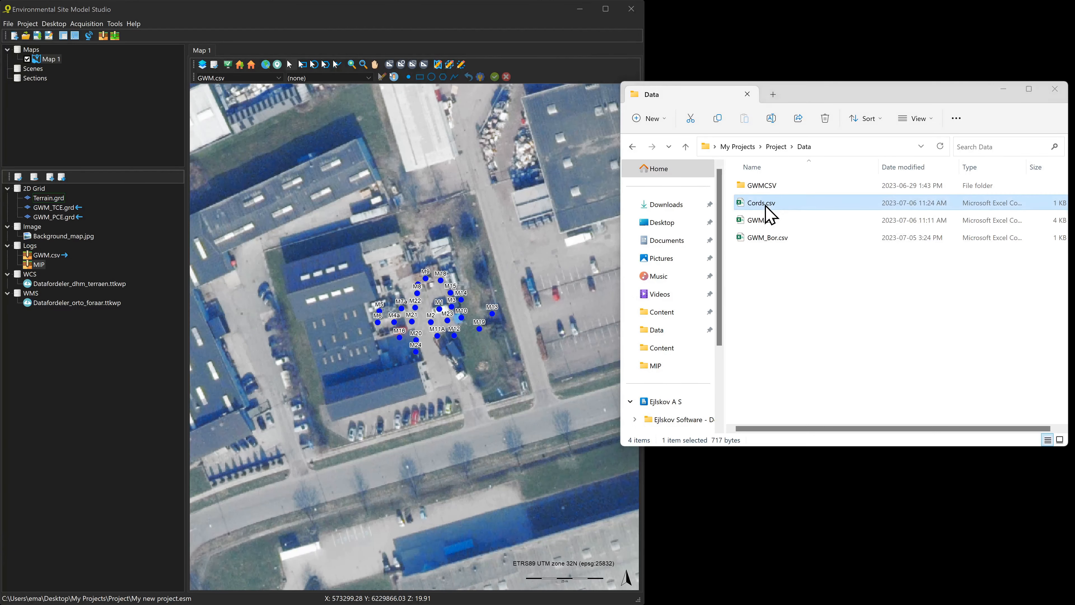
pyautogui.doubleClick(765, 206)
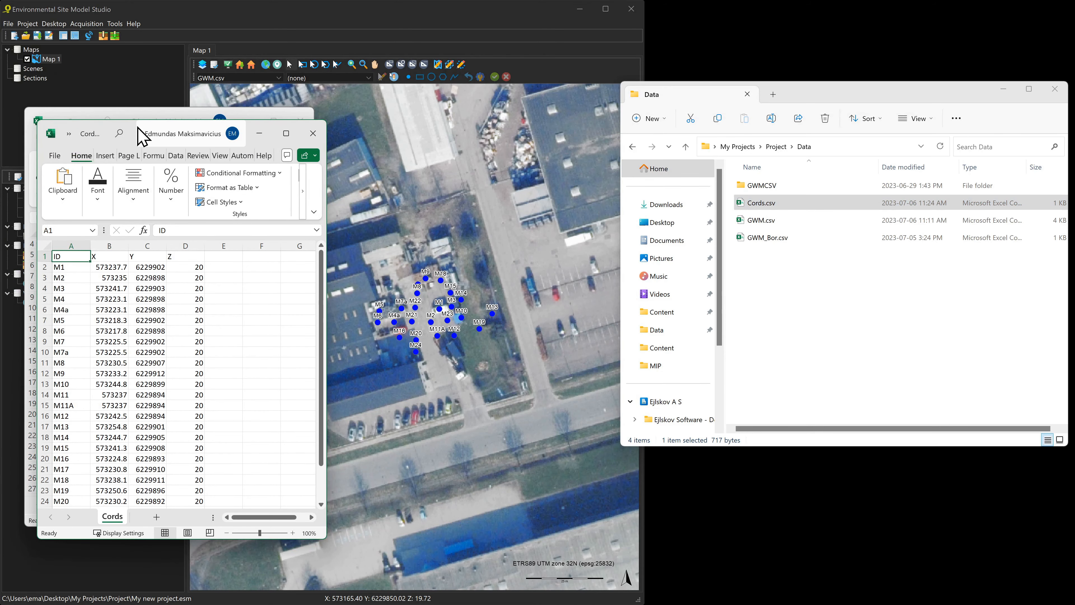
pyautogui.moveTo(133, 126); pyautogui.dragTo(496, 122)
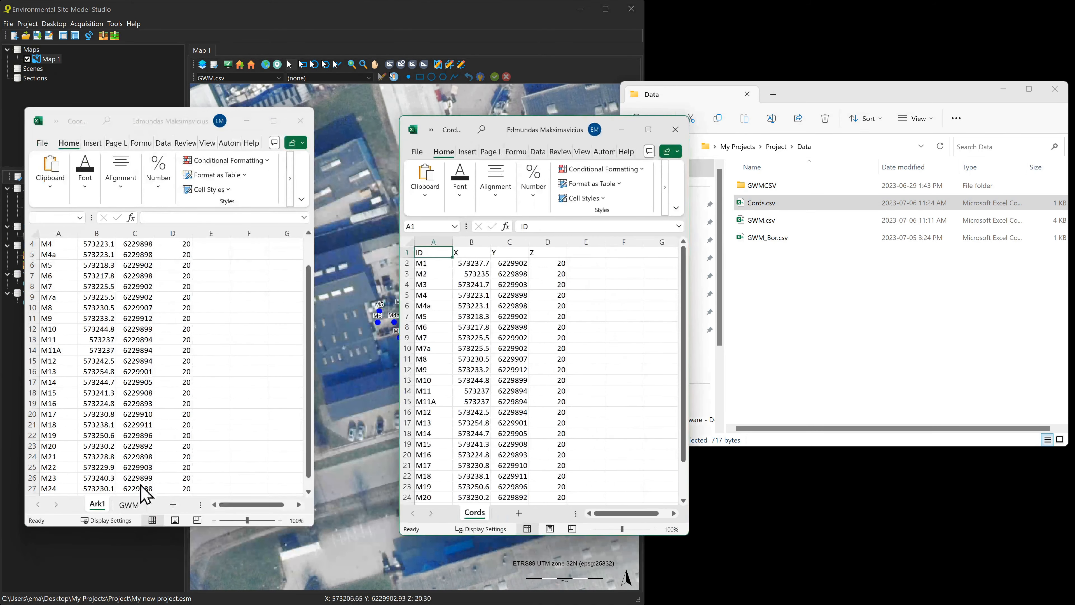
# Copy A1:D16 from the GWM sheet and paste it at A29 in Cords
pyautogui.click(133, 505)
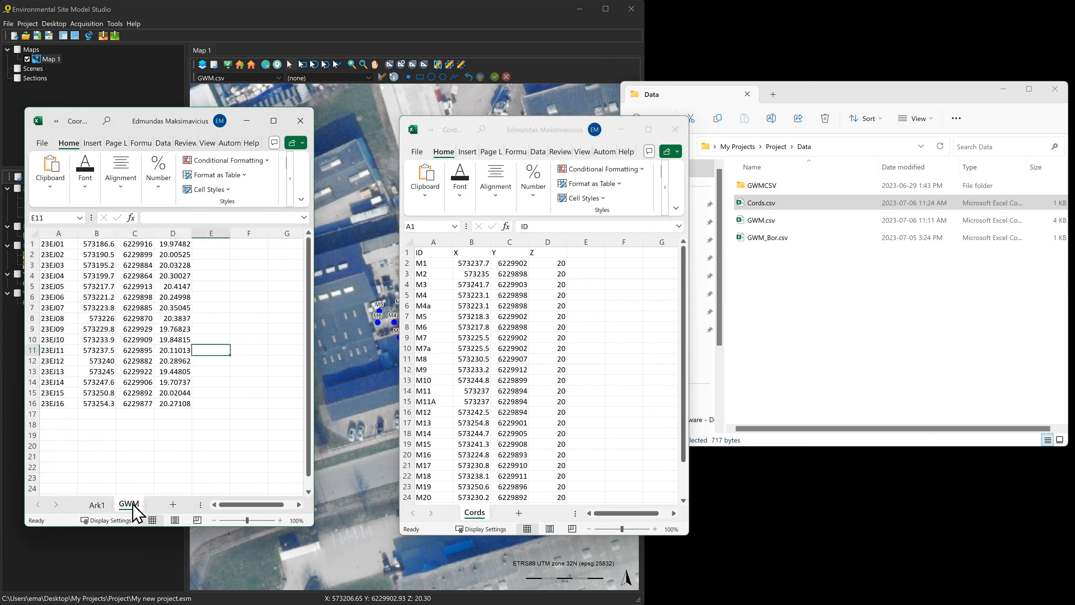
pyautogui.click(58, 245)
pyautogui.moveTo(59, 244); pyautogui.dragTo(192, 408)
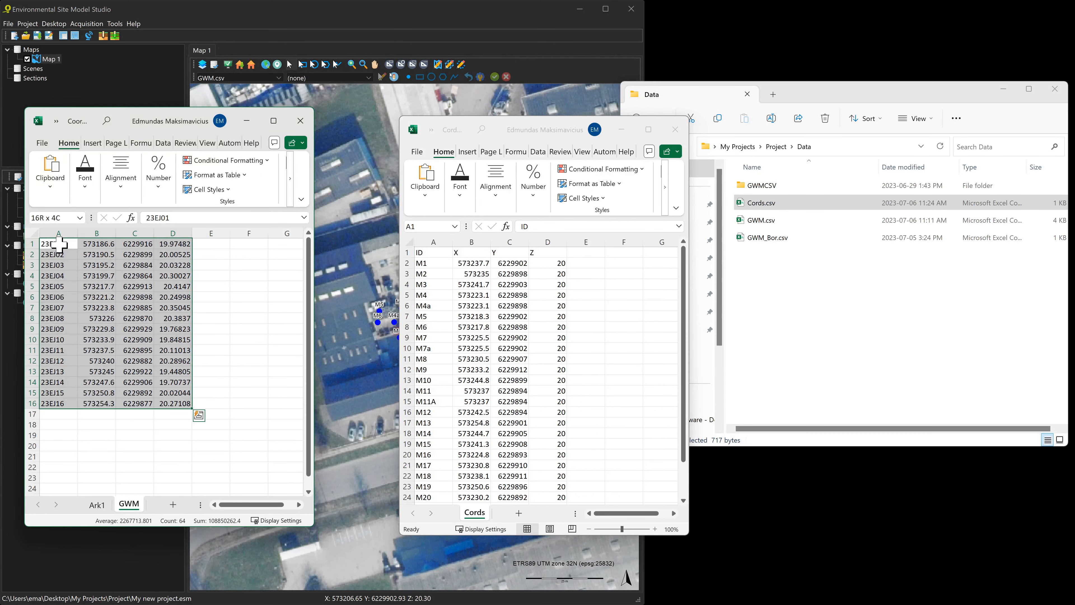
pyautogui.hotkey('ctrl', 'c')
pyautogui.click(608, 386)
pyautogui.scroll(-5, 608, 388)
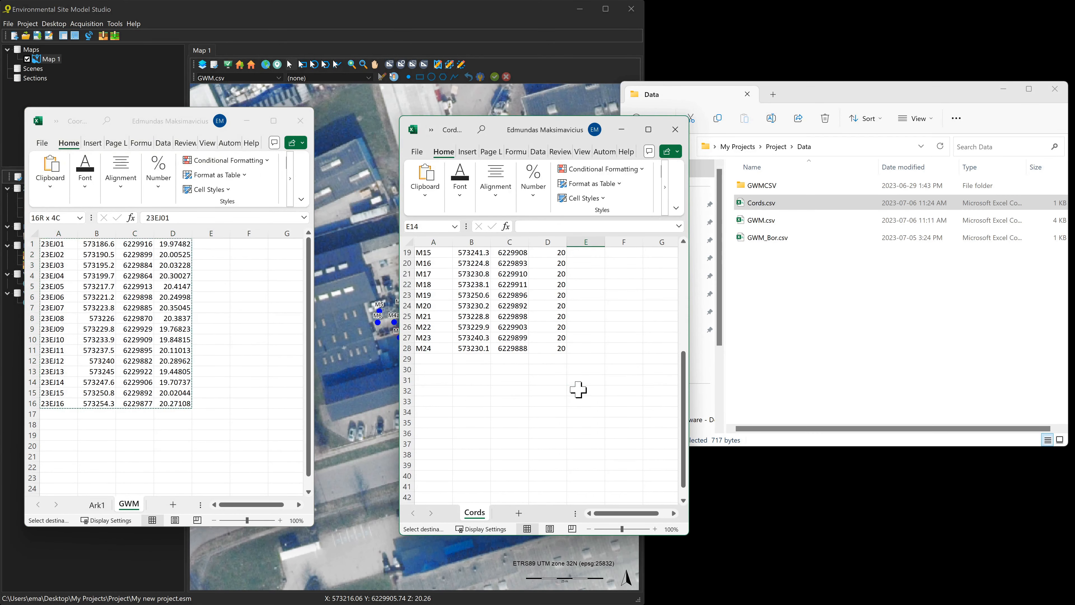
pyautogui.click(422, 391)
pyautogui.hotkey('ctrl', 'v')
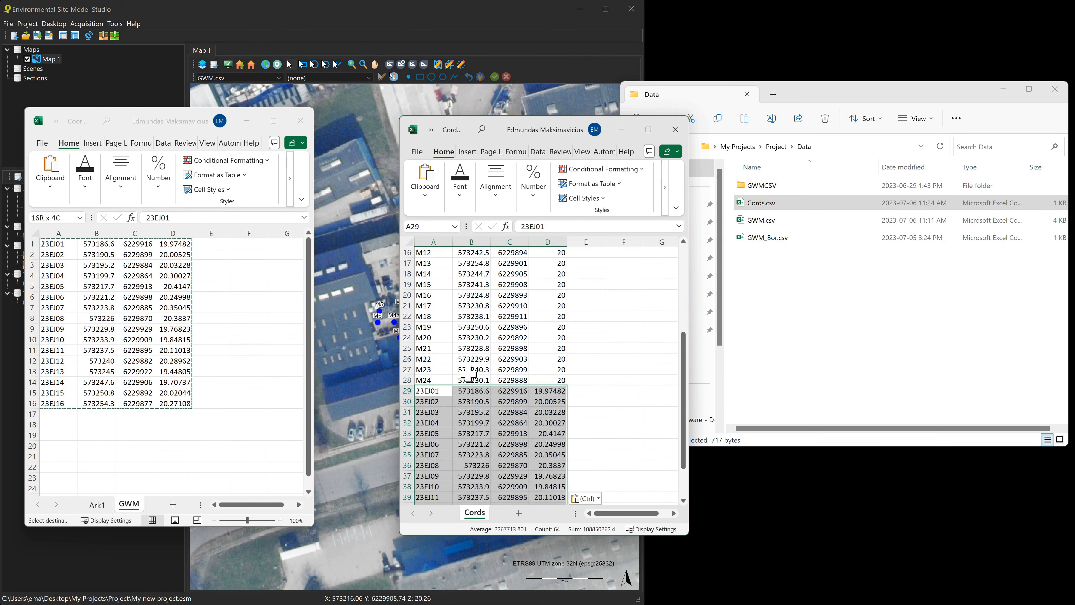
# Save Cords.csv and close both the Cords and GWM workbooks
pyautogui.hotkey('ctrl', 's')
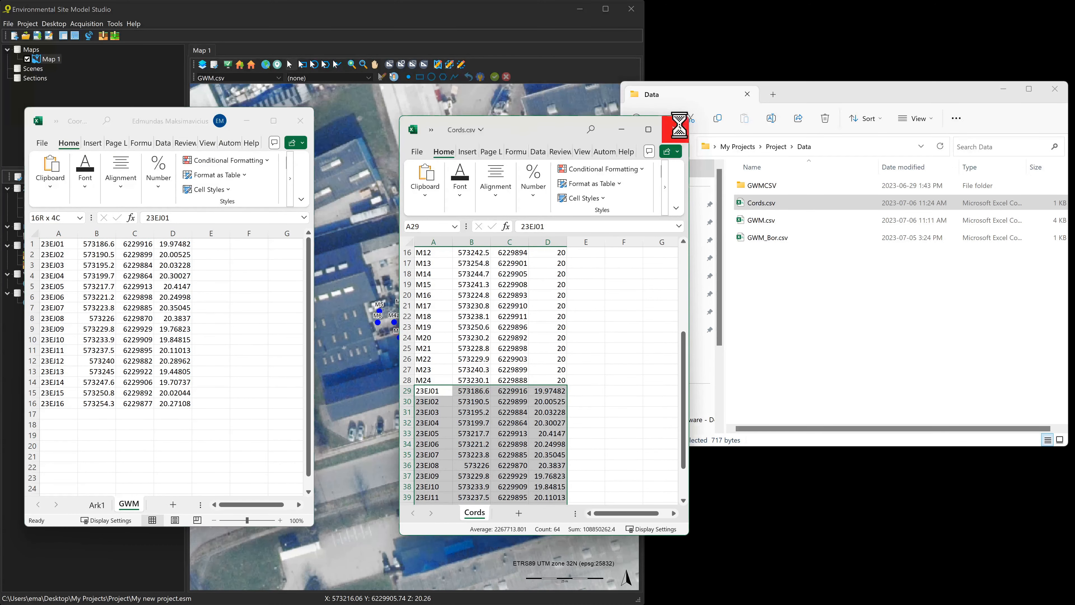
pyautogui.click(675, 129)
pyautogui.click(300, 120)
# Import Cords.csv into the GWM.csv logs' coordinate table and accept it
pyautogui.doubleClick(47, 255)
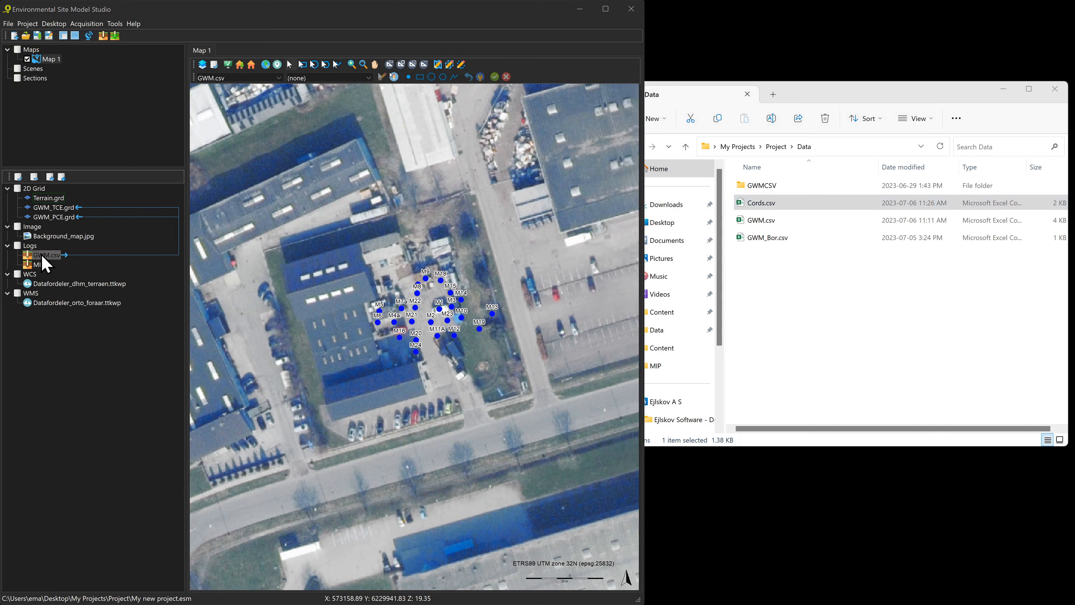
pyautogui.click(391, 487)
pyautogui.click(421, 563)
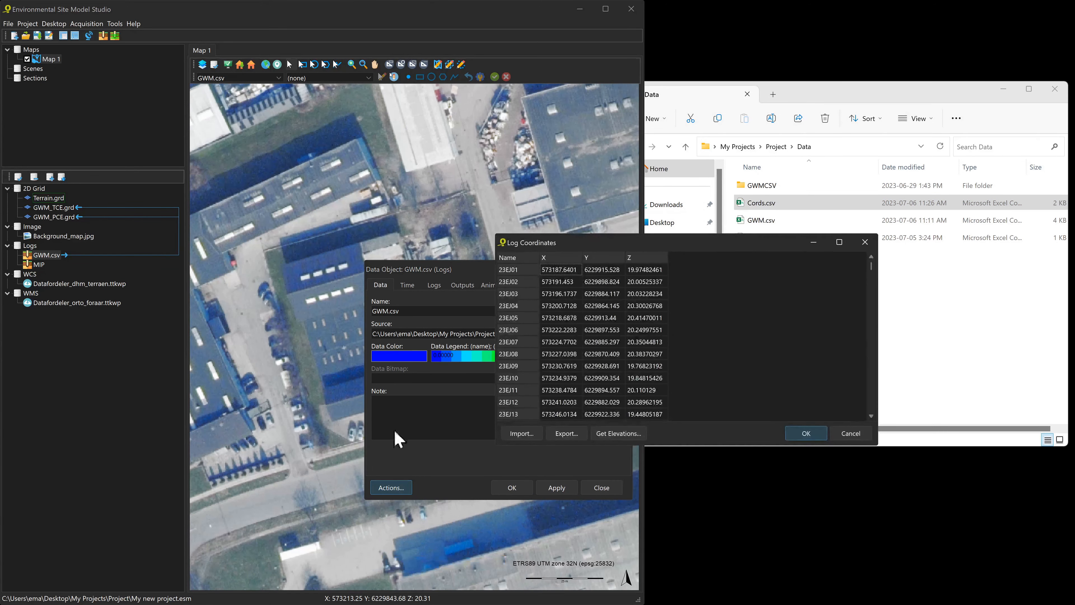
pyautogui.click(521, 433)
pyautogui.click(460, 189)
pyautogui.click(666, 326)
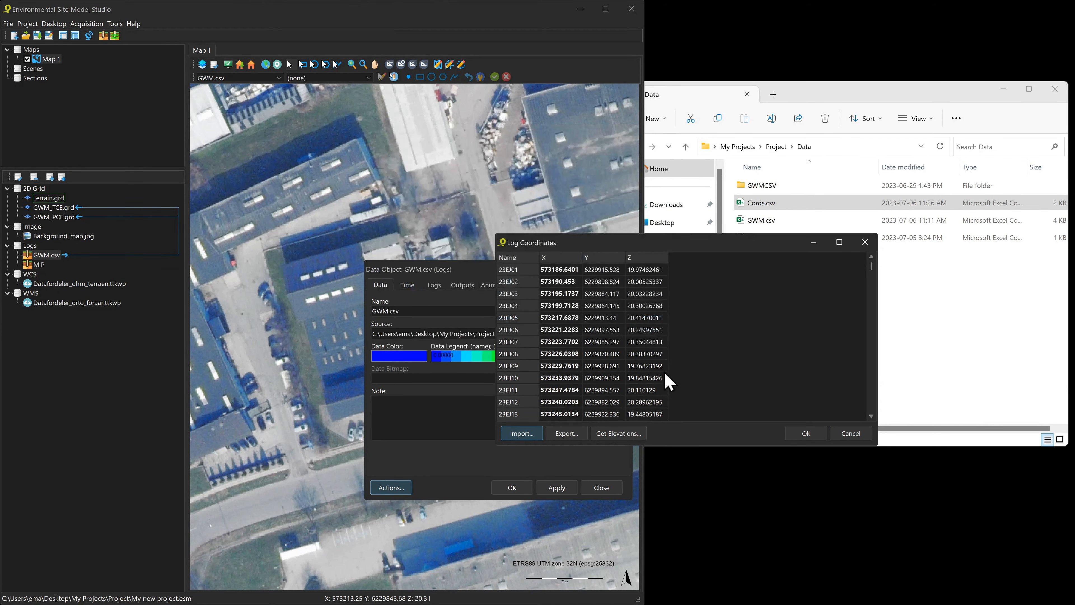
pyautogui.click(808, 435)
# Apply the GWM.csv settings and refresh the GWM.csv data object
pyautogui.click(511, 488)
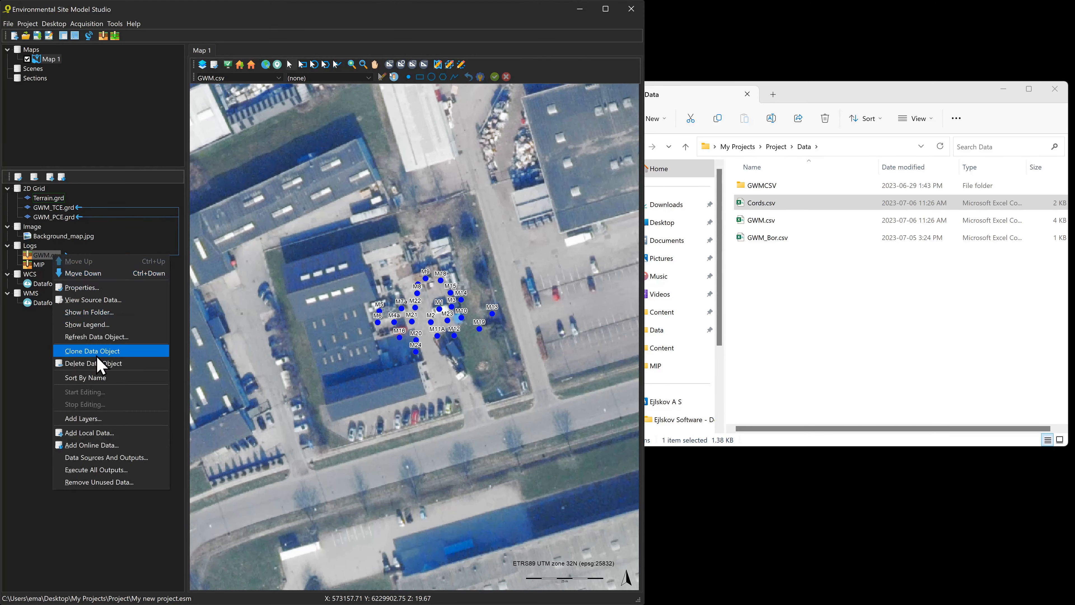
pyautogui.click(98, 337)
pyautogui.click(512, 329)
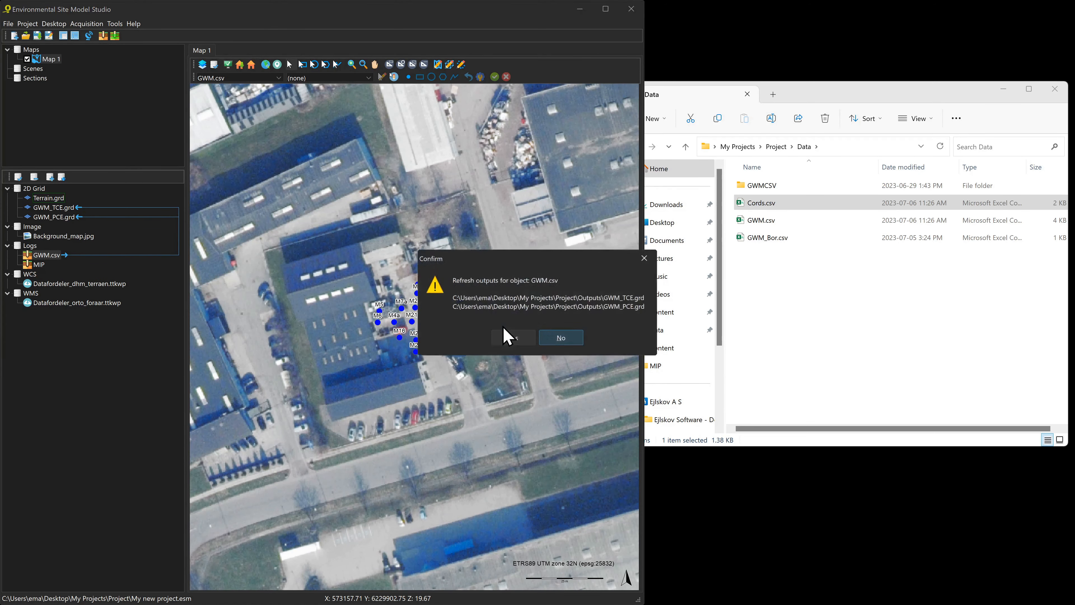